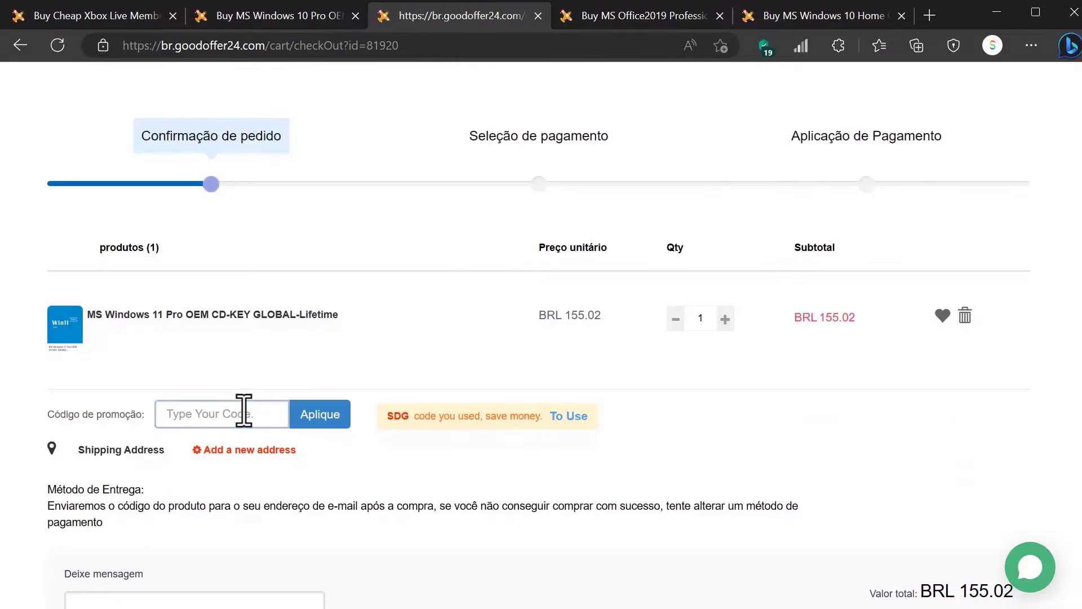
# Step: Apply the promotion code SDG to the MS Windows 11 Pro OEM order and submit the order
pyautogui.click(244, 413)
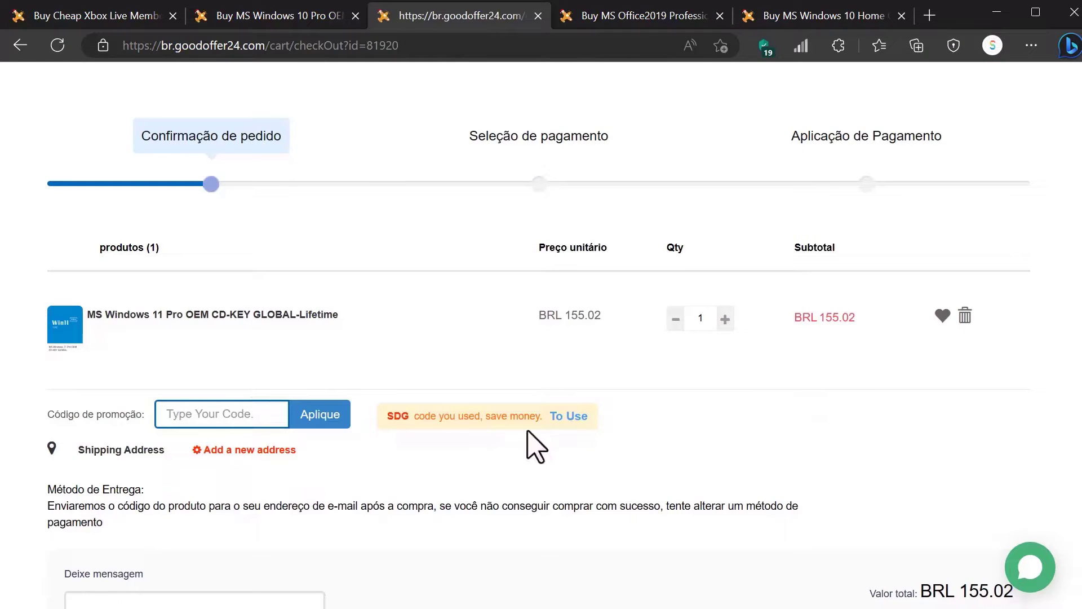
pyautogui.moveTo(410, 416); pyautogui.dragTo(389, 420)
pyautogui.click(576, 419)
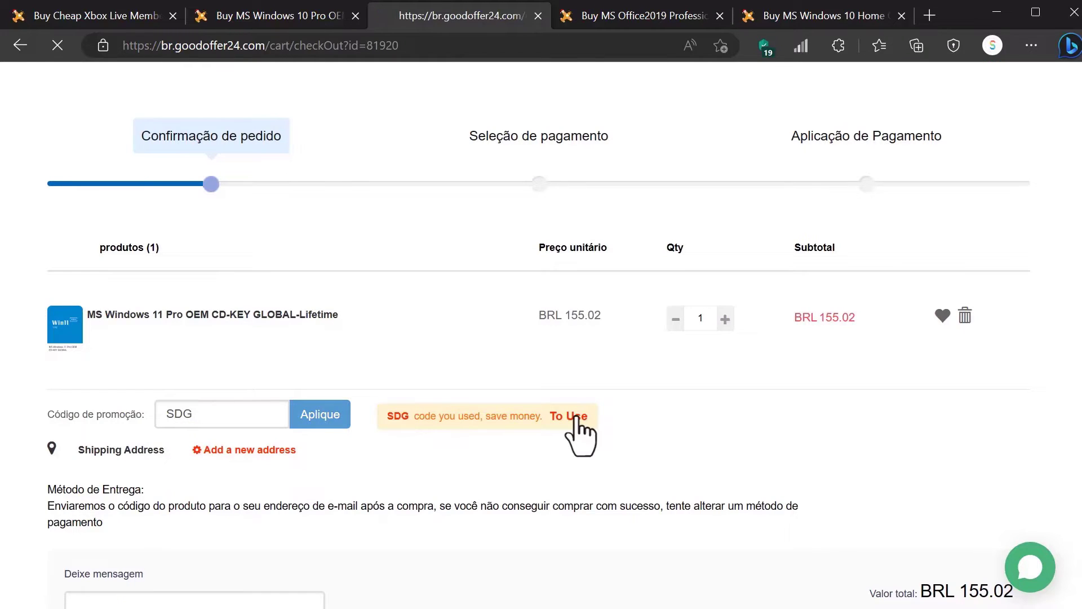
pyautogui.scroll(-3, 581, 437)
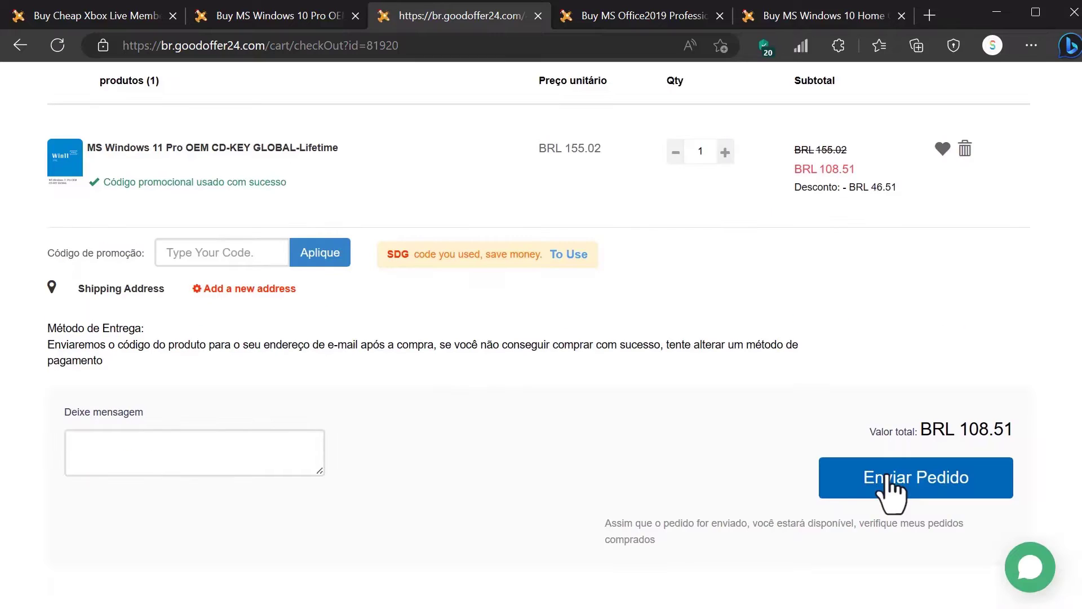
pyautogui.click(889, 480)
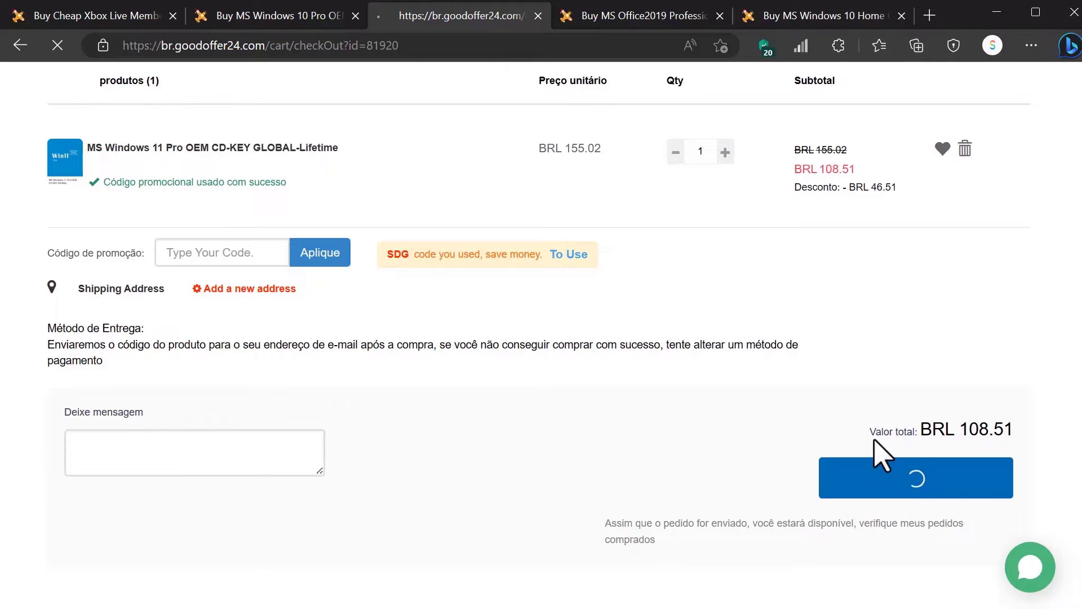
pyautogui.click(395, 372)
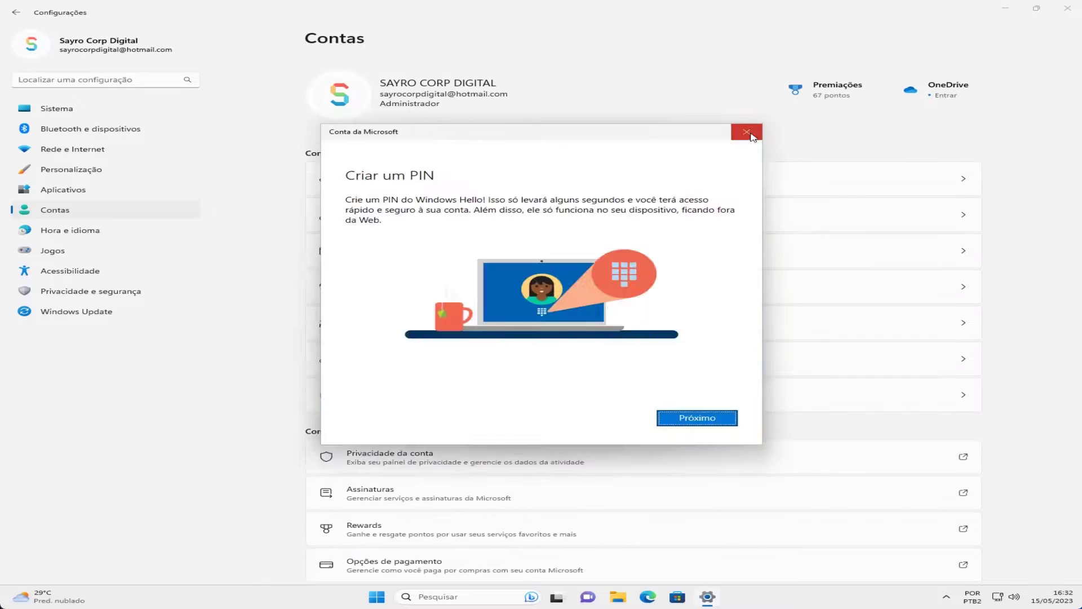
# Step: Dismiss the PIN creation prompt and activate Windows 11 Pro by entering the product key in the system activation settings
pyautogui.click(747, 133)
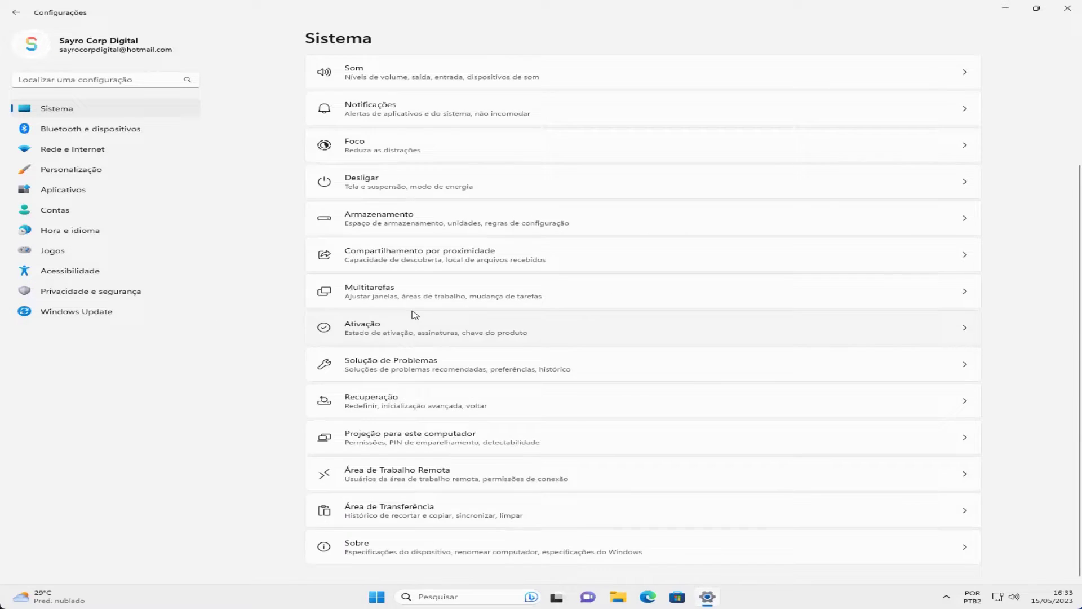
pyautogui.click(413, 314)
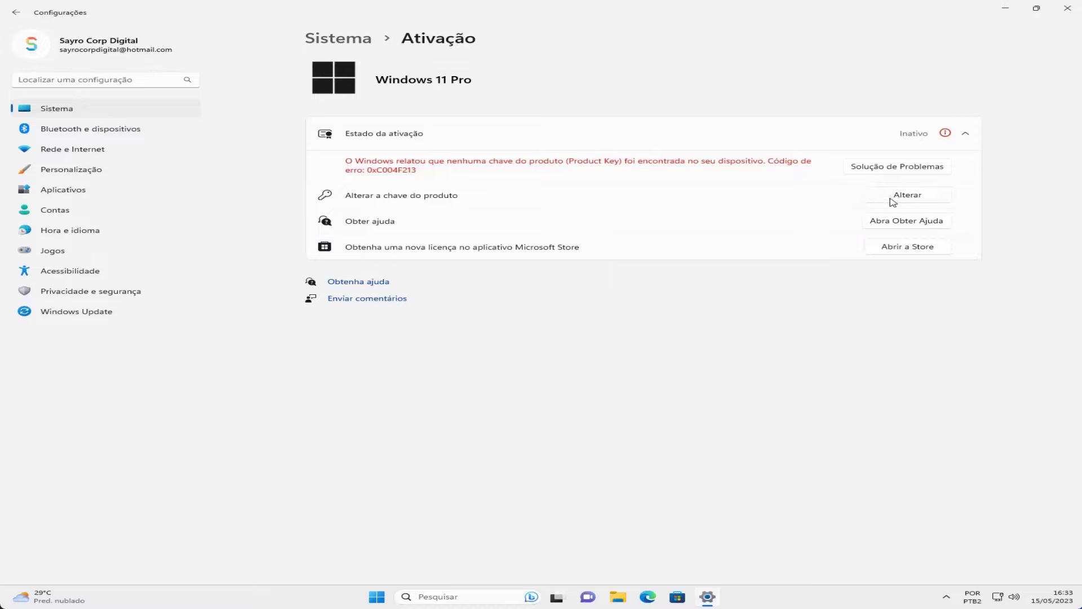
pyautogui.click(900, 196)
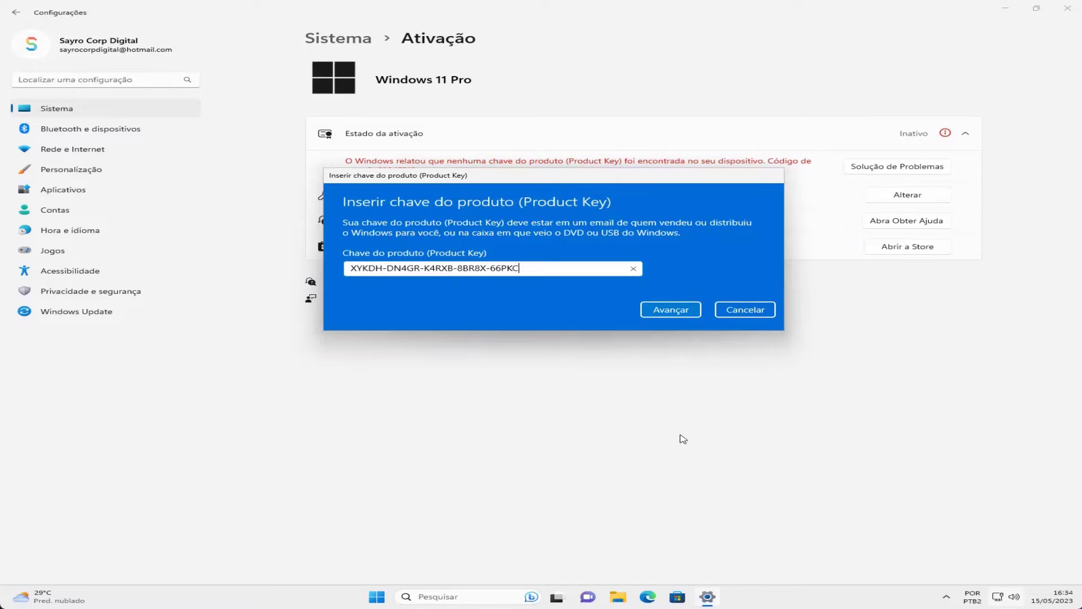
pyautogui.click(681, 312)
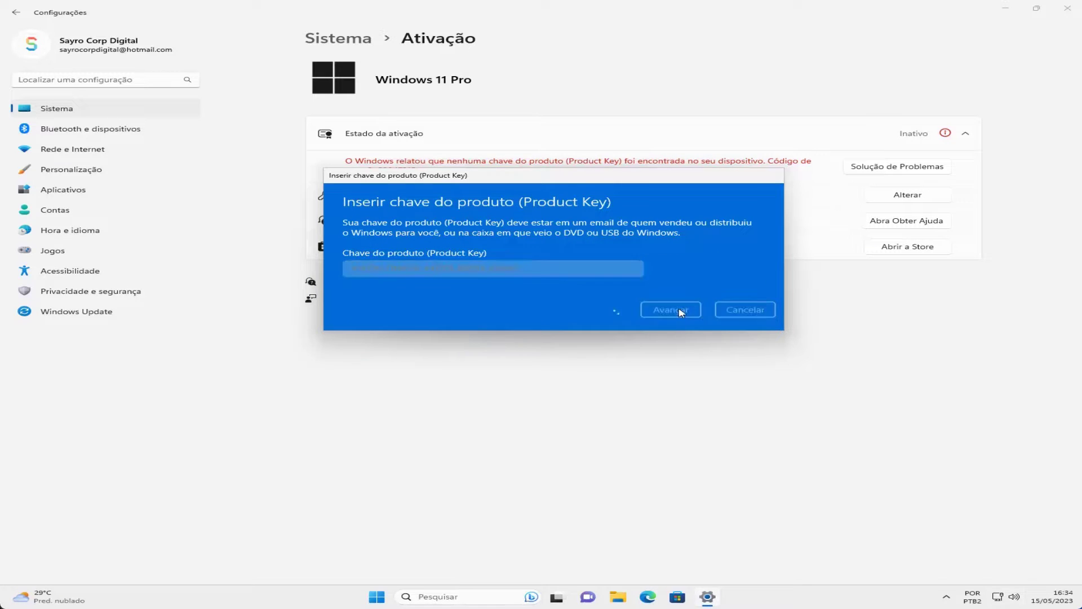
pyautogui.click(682, 293)
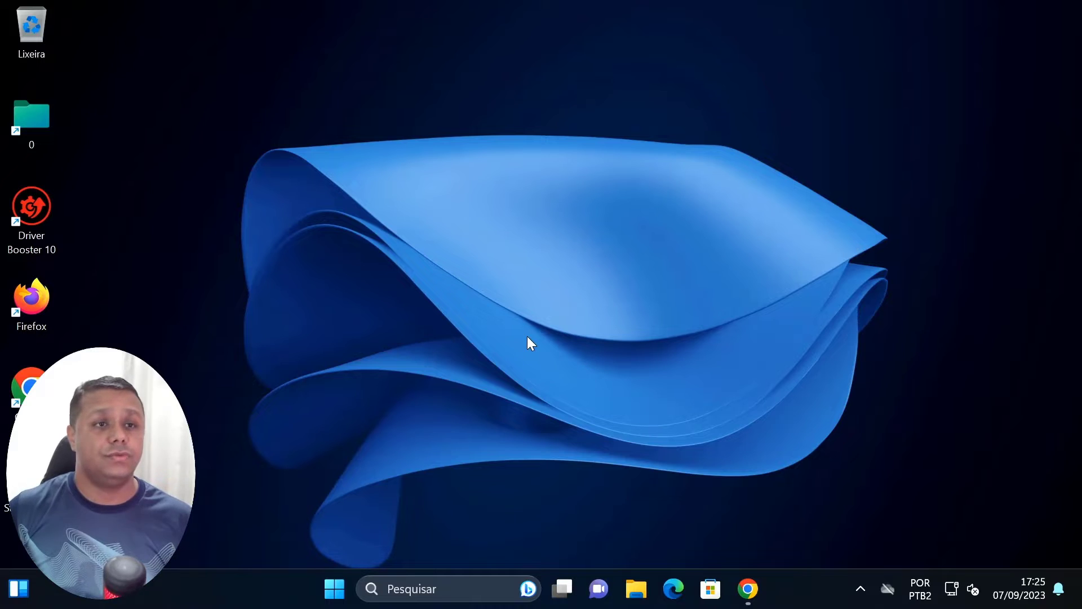
pyautogui.rightClick(527, 337)
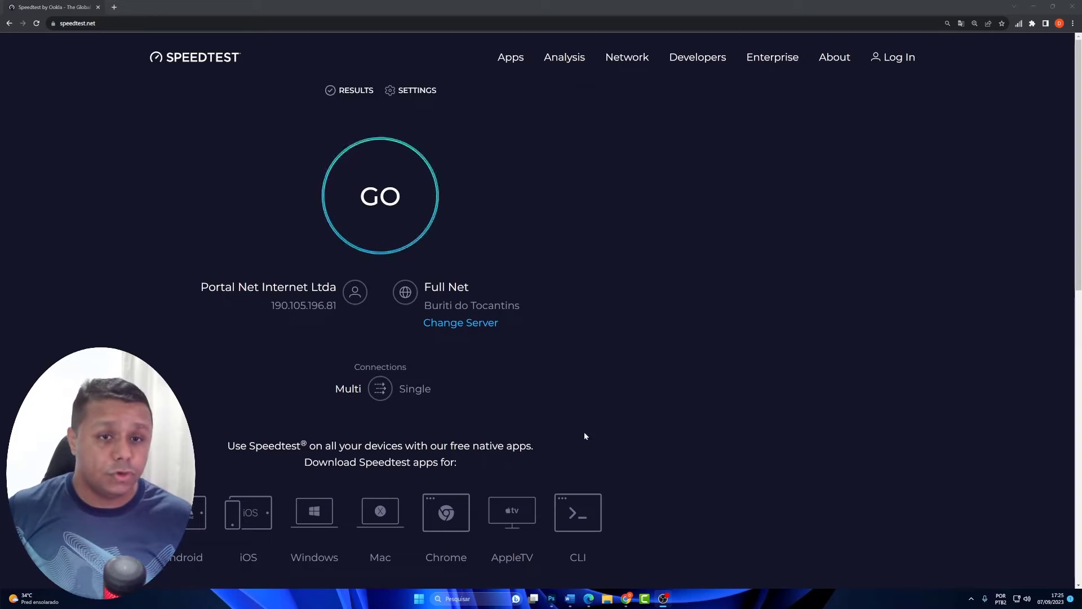
pyautogui.click(1056, 598)
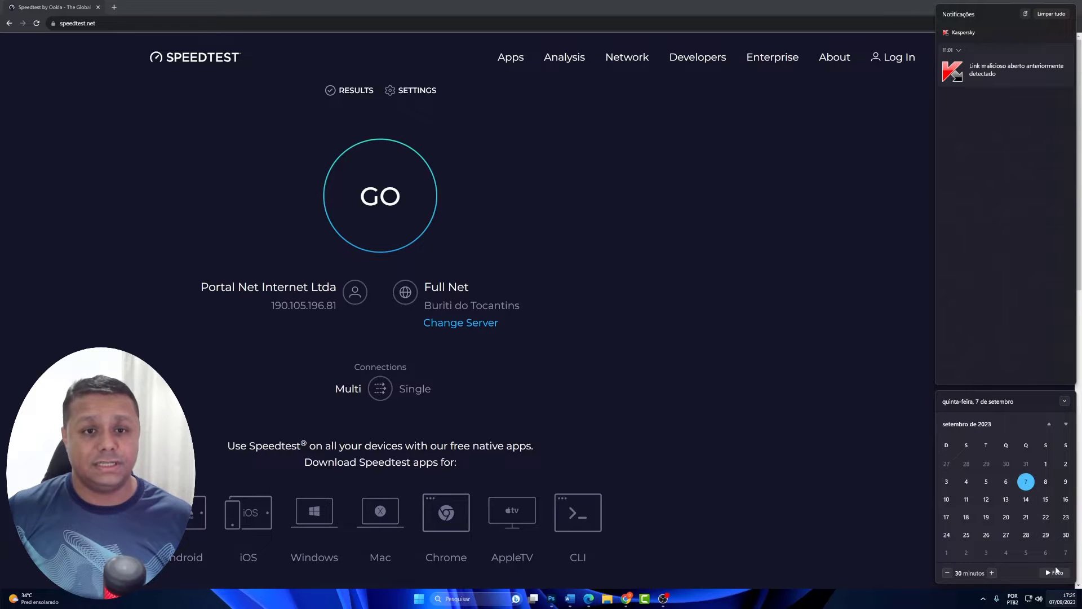
pyautogui.click(847, 454)
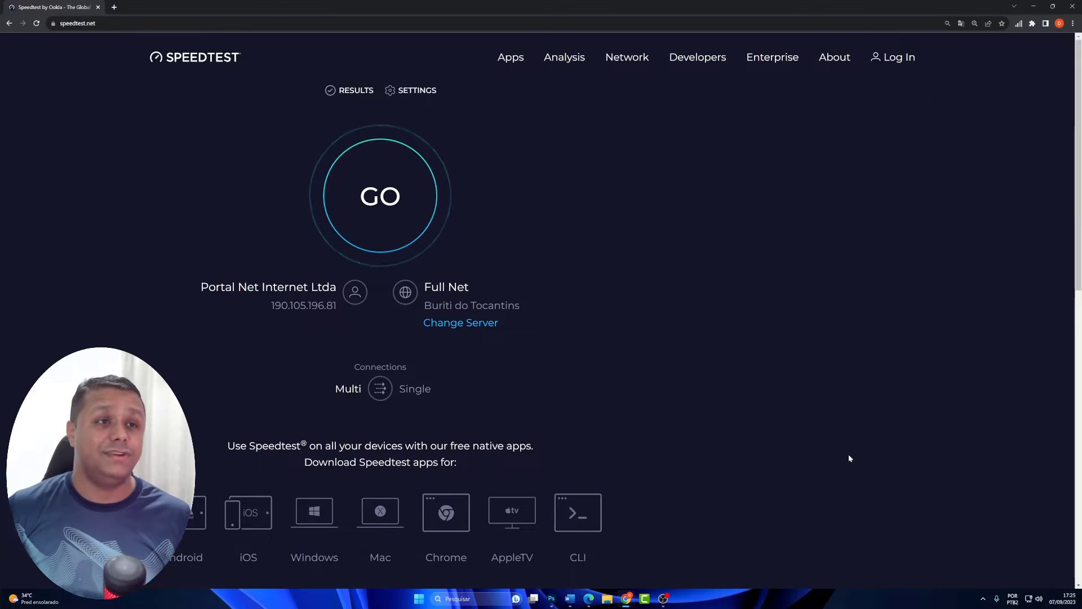
# Step: Start an internet speed test on speedtest.net using the Full Net server
pyautogui.click(413, 215)
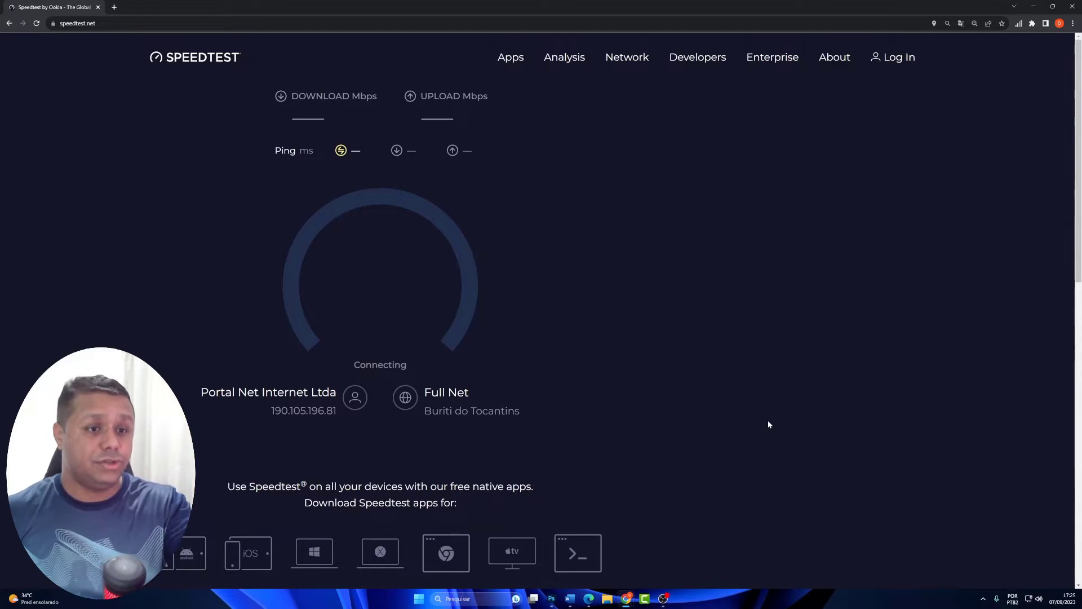
pyautogui.moveTo(669, 596)
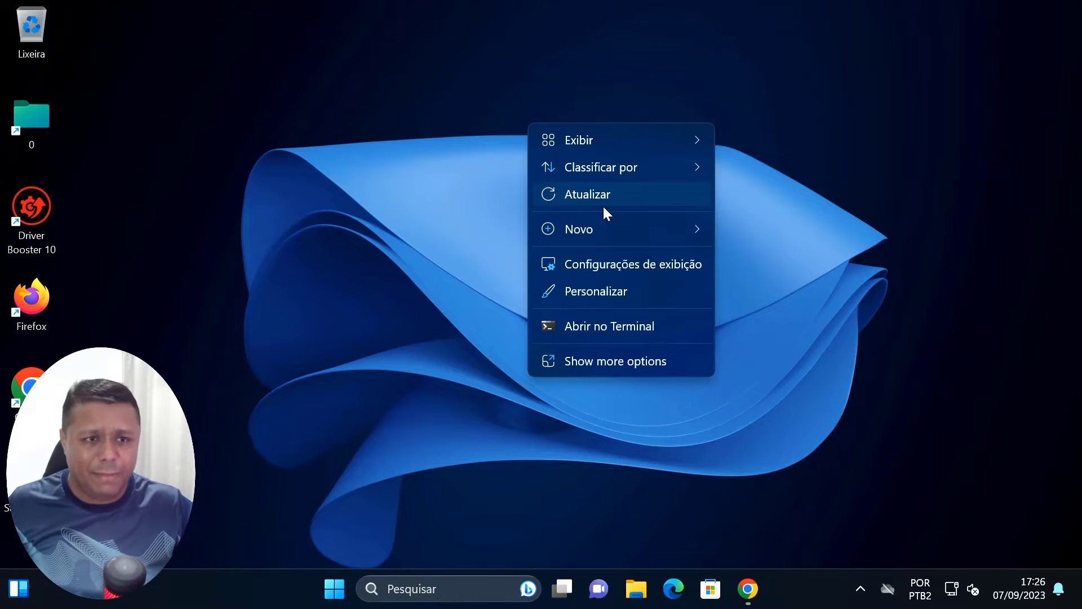
# Step: Switch to Chrome on the other desktop and open Speedtest by Ookla from the "teste de velocidade" search results
pyautogui.click(801, 321)
pyautogui.click(748, 589)
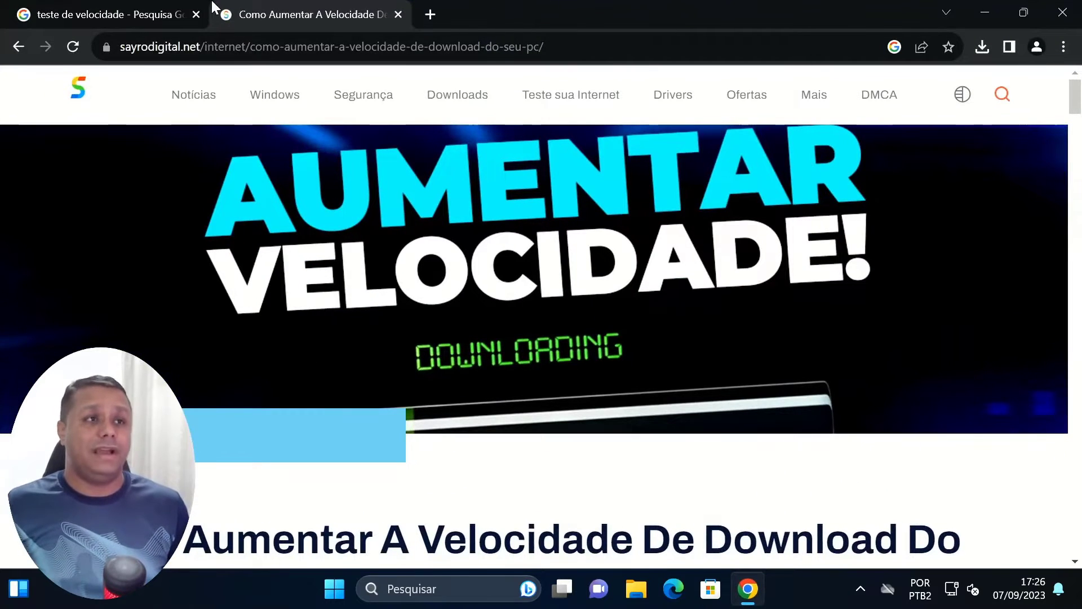
pyautogui.click(141, 22)
pyautogui.scroll(-5, 333, 203)
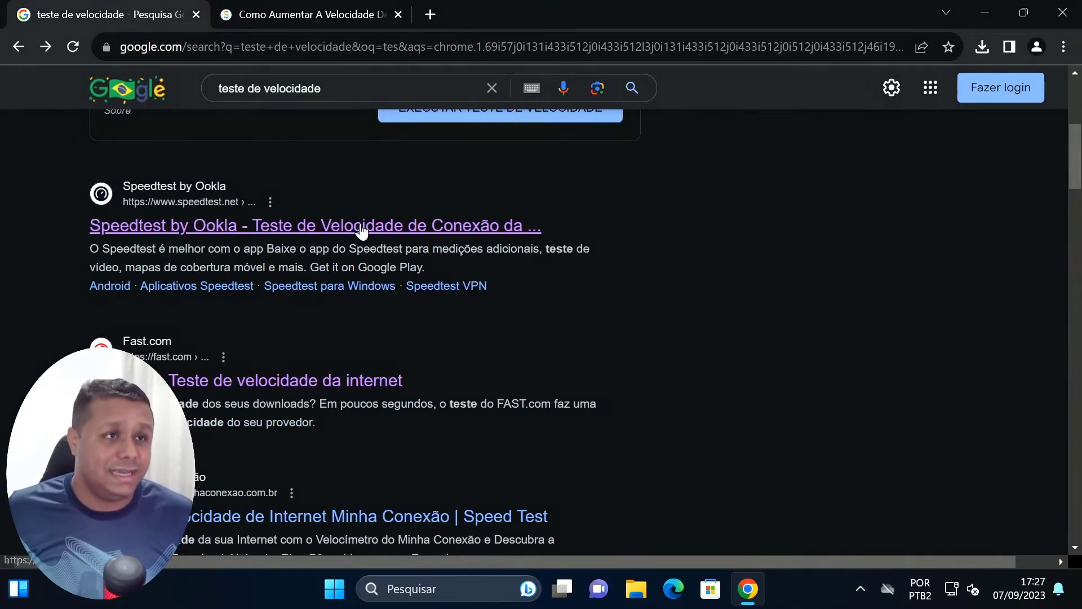
pyautogui.click(364, 225)
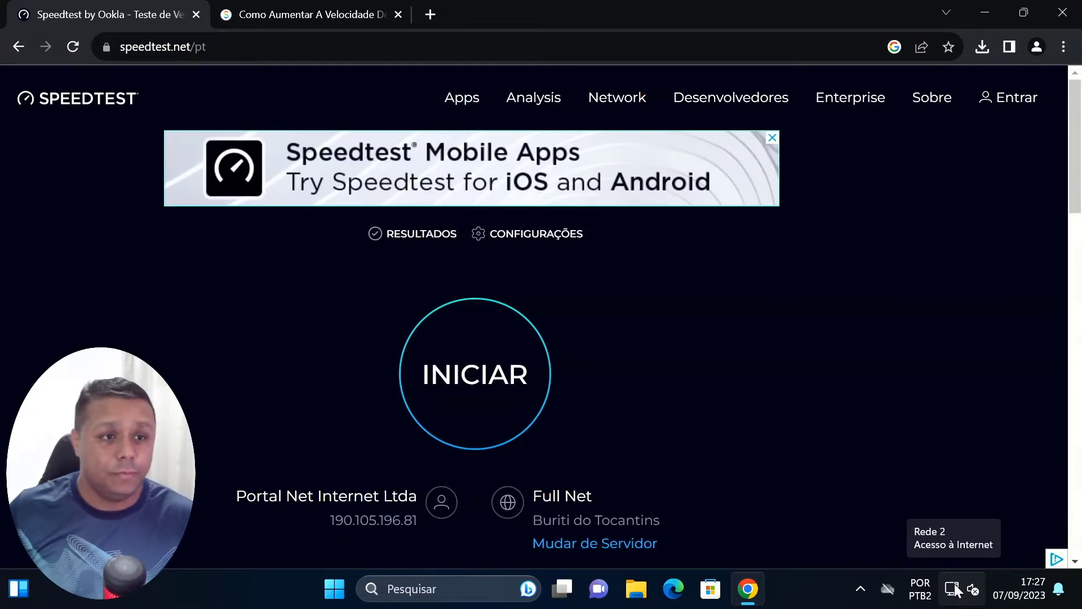
# Step: Run the speed test against the Buriti do Tocantins server, dismiss the Speedtest for Windows offer, and review the results
pyautogui.scroll(-1, 645, 457)
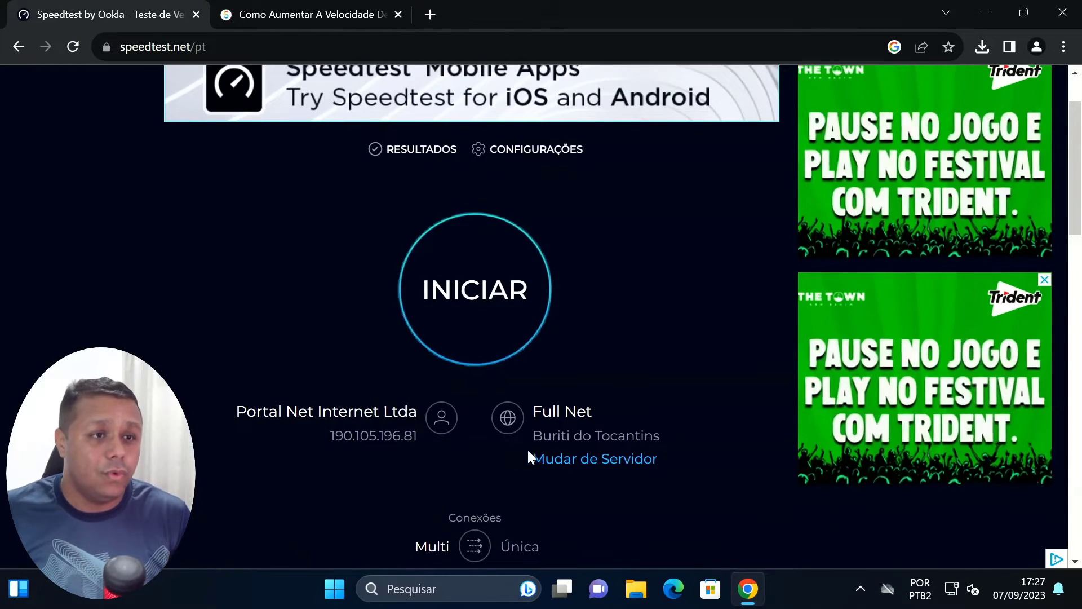
pyautogui.moveTo(543, 437); pyautogui.dragTo(653, 437)
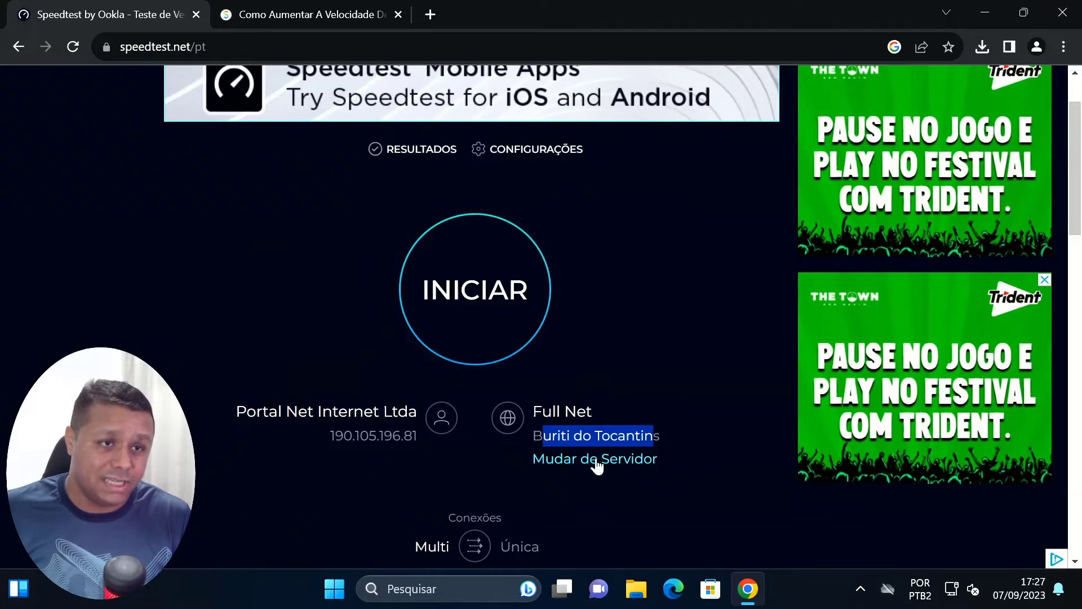
pyautogui.click(479, 298)
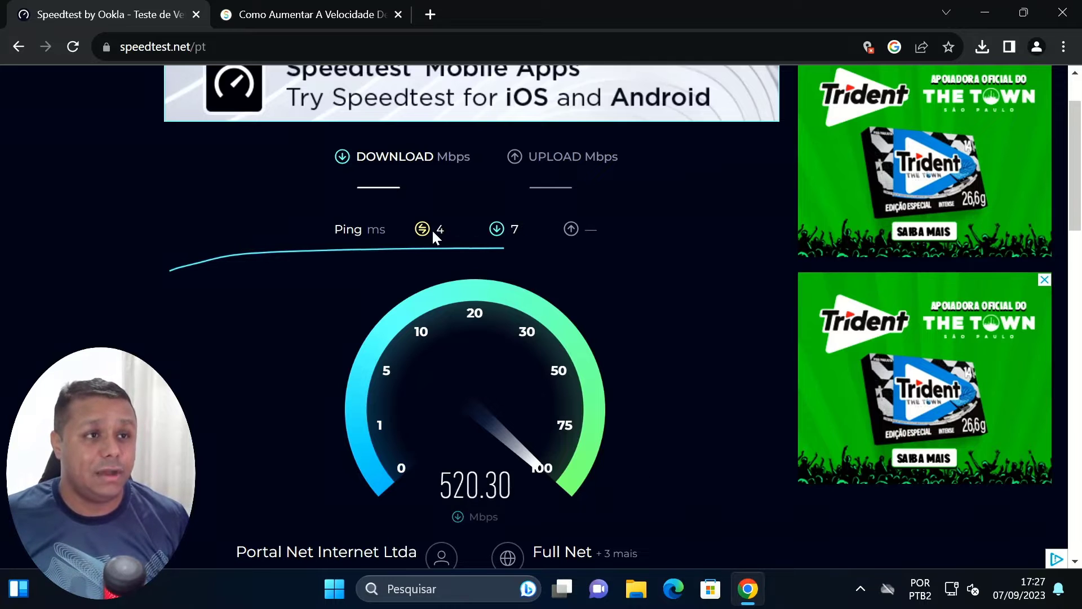
pyautogui.moveTo(432, 229); pyautogui.dragTo(443, 236)
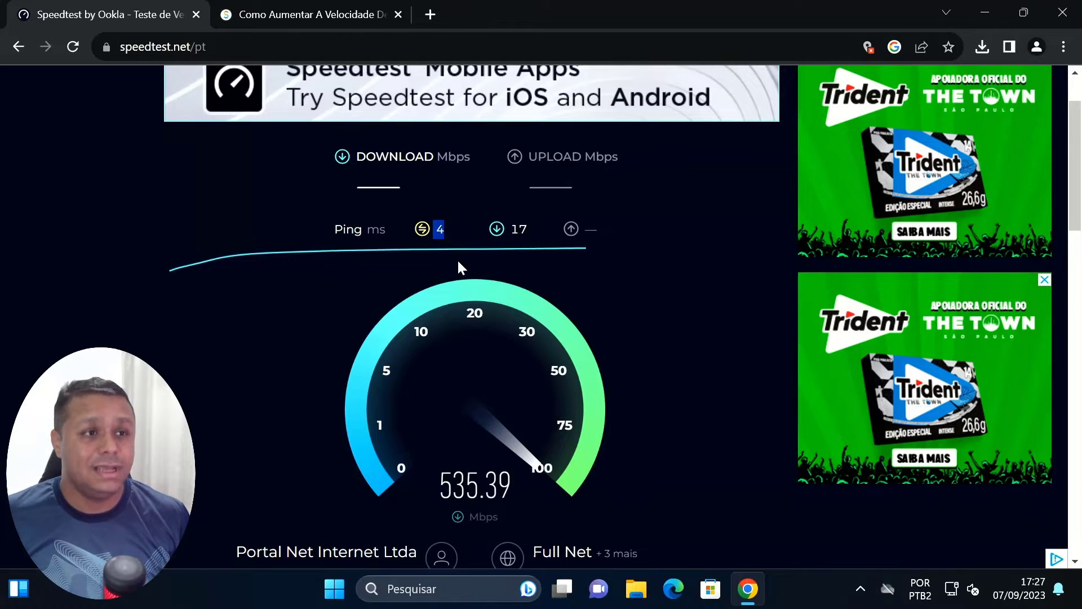
pyautogui.scroll(-1, 470, 304)
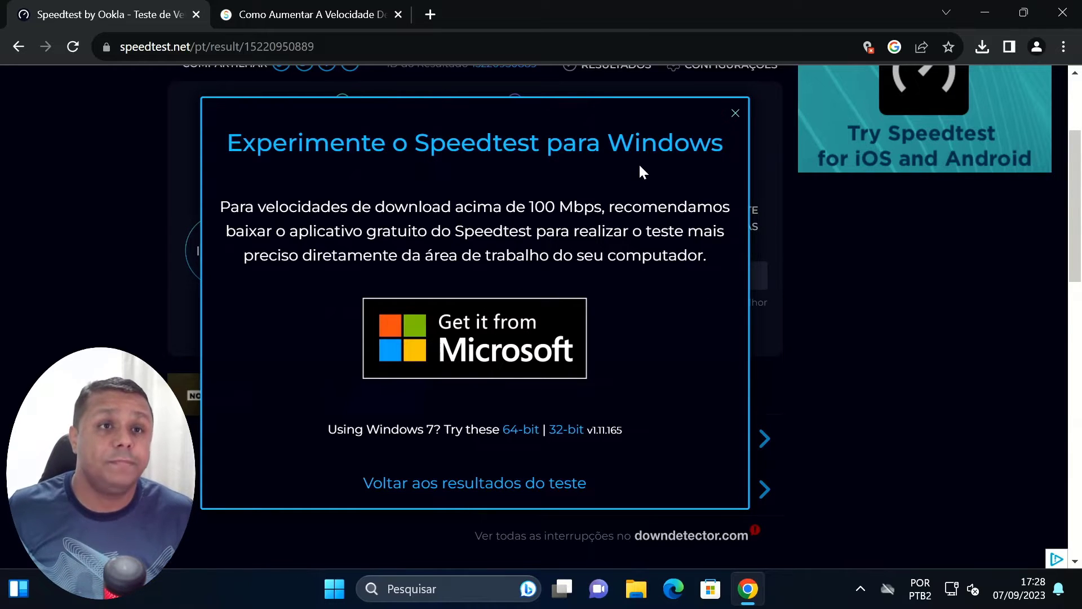
pyautogui.click(736, 113)
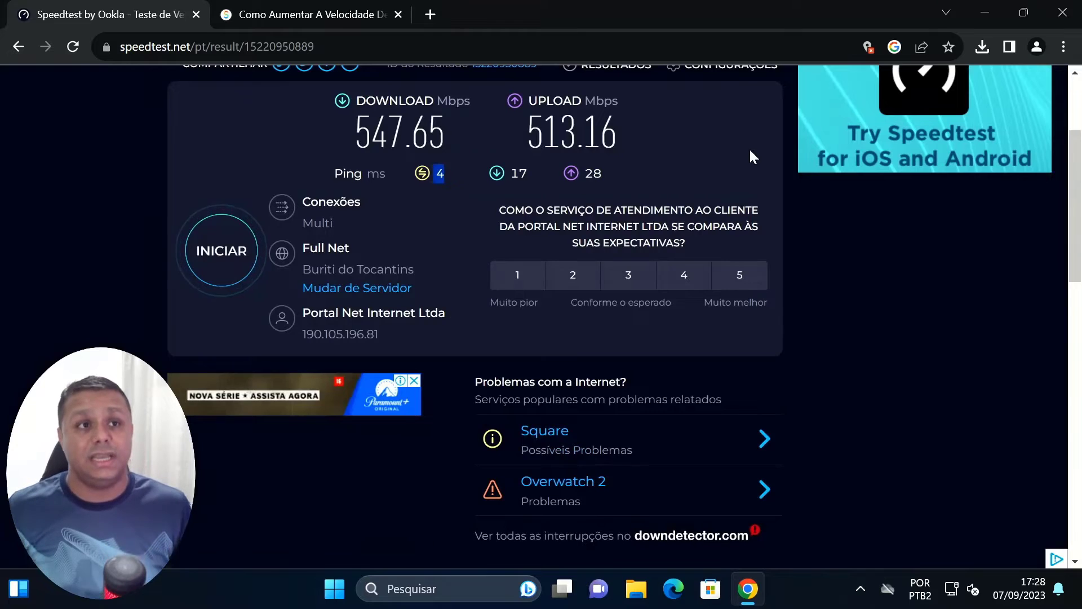
pyautogui.scroll(3, 749, 147)
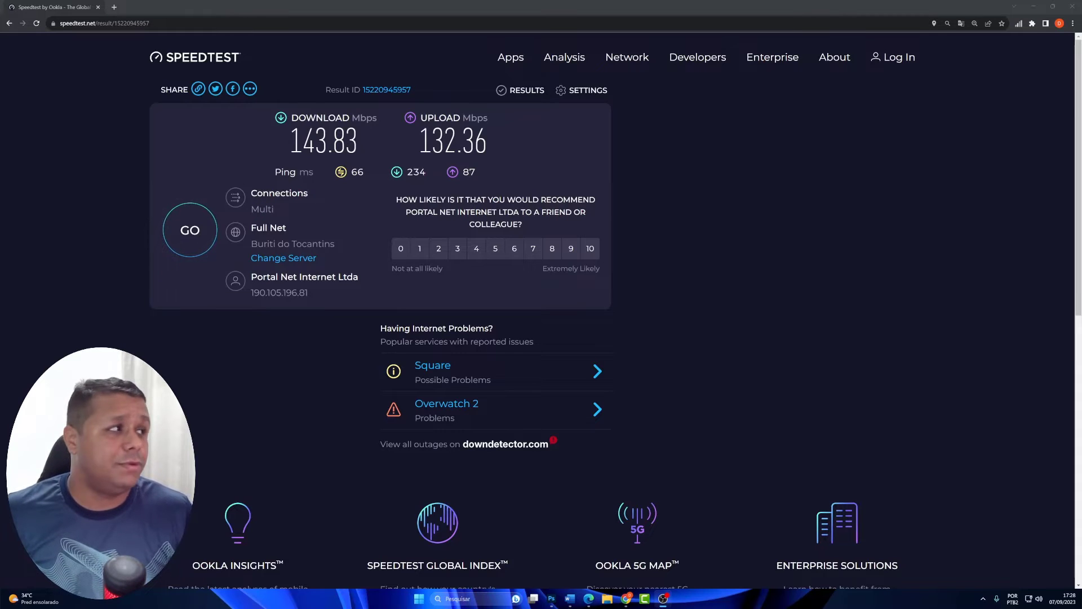
# Step: Compare the download and upload speeds in the first computer's Speedtest result by highlighting them
pyautogui.rightClick(713, 195)
pyautogui.moveTo(588, 158); pyautogui.dragTo(275, 146)
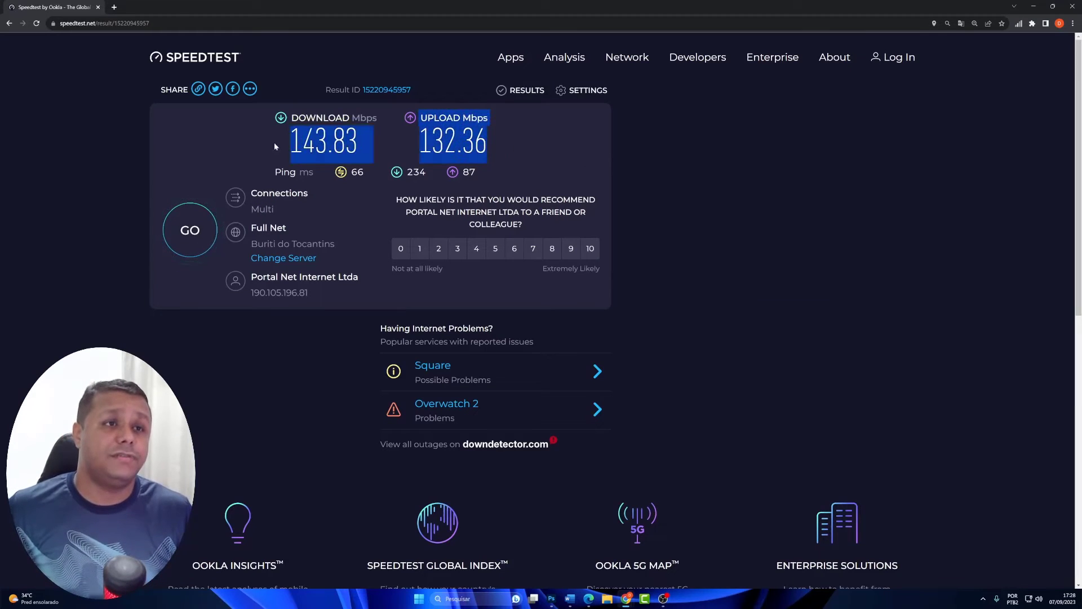
pyautogui.click(812, 210)
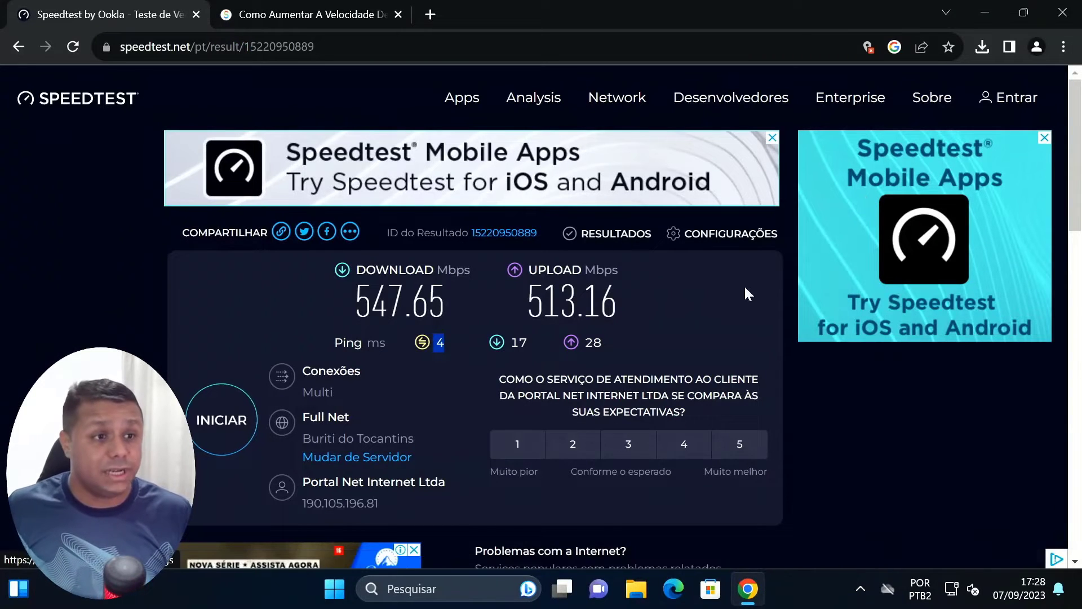
# Step: Search Windows for "gere", open Gerenciador de Dispositivos, minimize the browser, and move the device window clear on the desktop
pyautogui.click(479, 591)
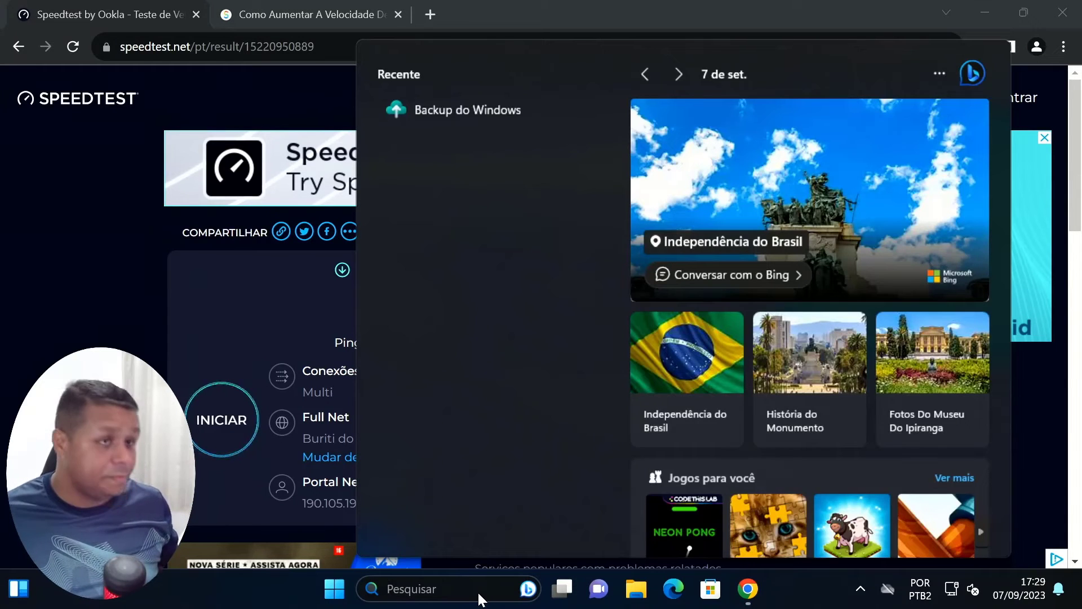
pyautogui.write('gere')
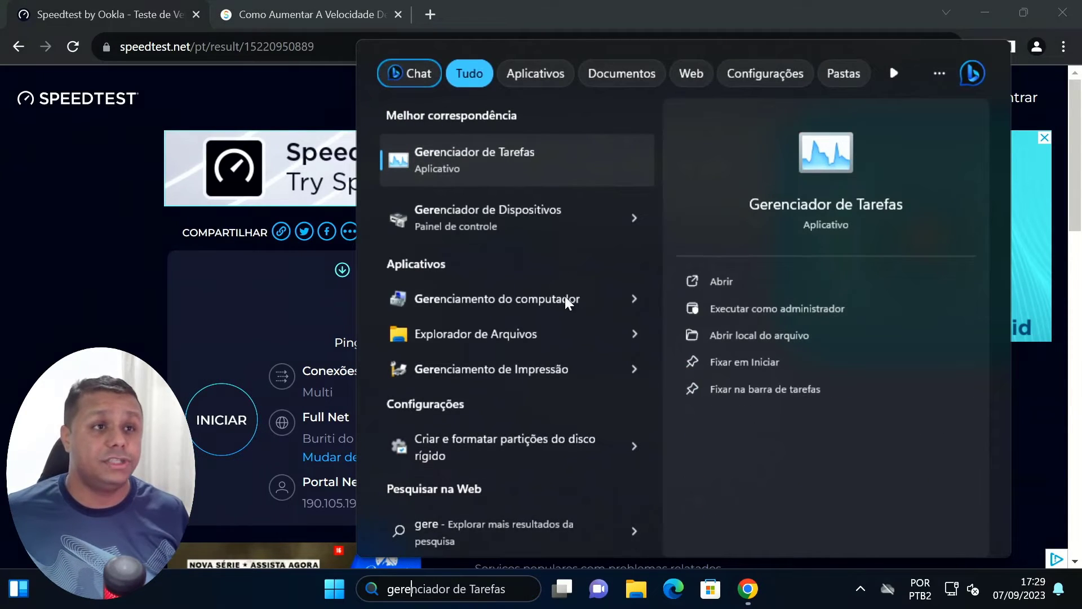
pyautogui.click(498, 215)
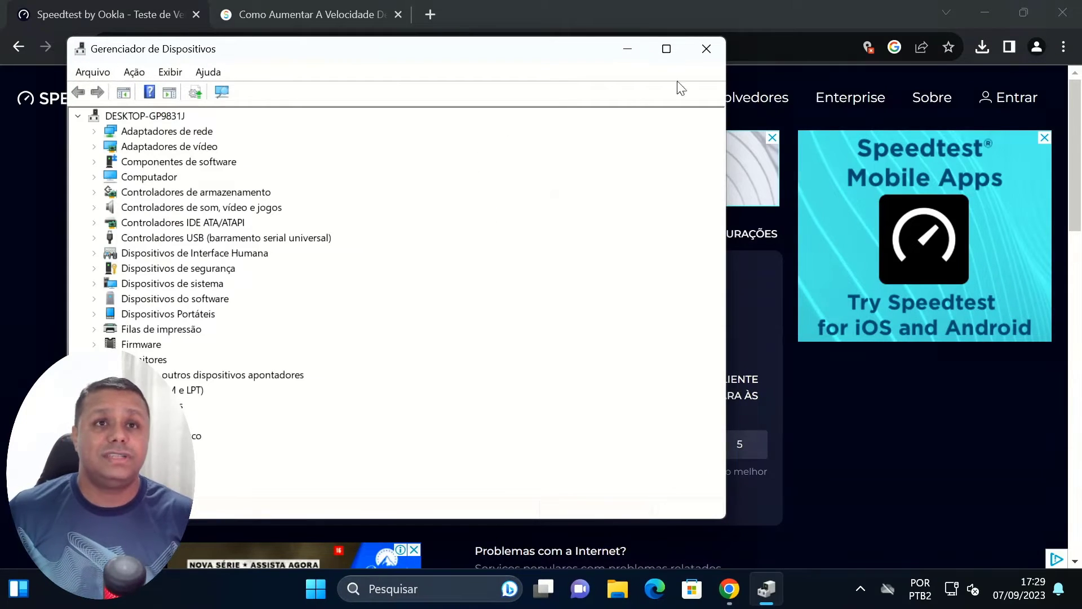
pyautogui.click(985, 12)
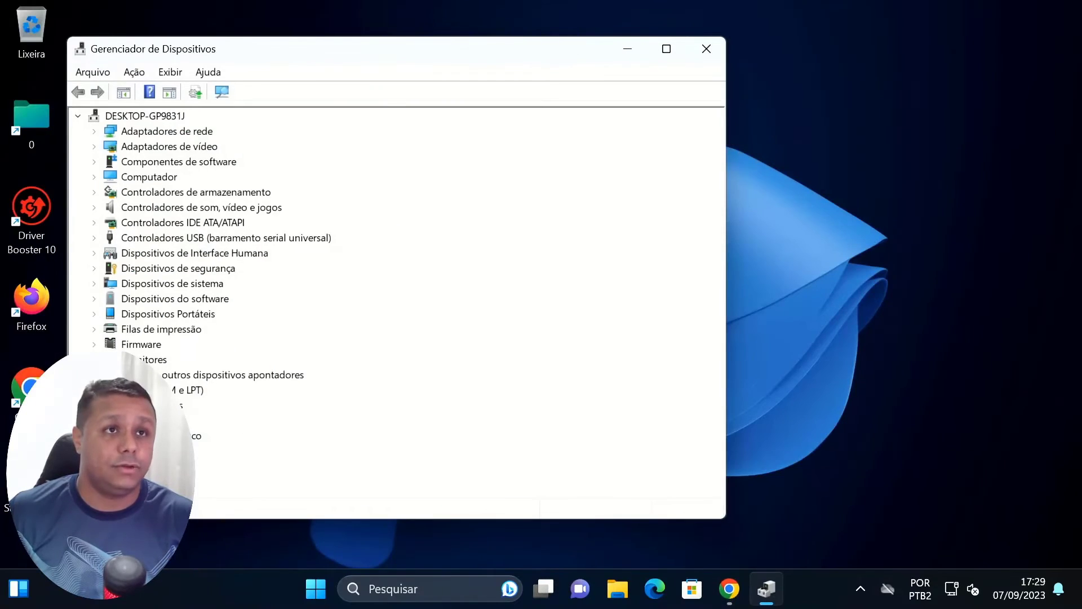
pyautogui.moveTo(570, 53); pyautogui.dragTo(743, 40)
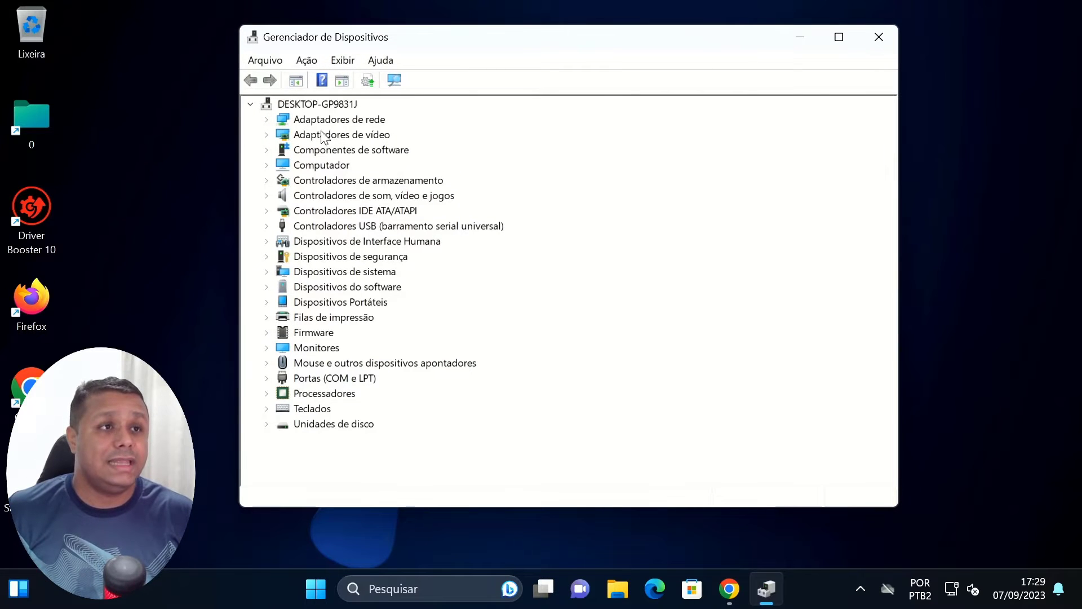
# Step: Expand Adaptadores de rede, select the 802.11n USB Wireless LAN Card, and view the available Wi-Fi networks
pyautogui.click(267, 120)
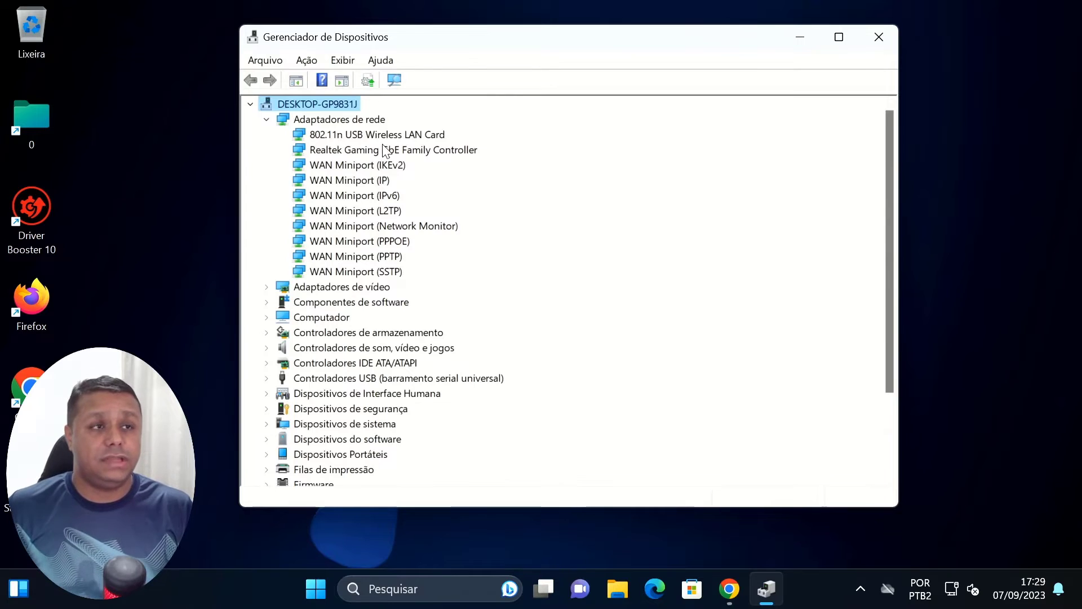
pyautogui.click(389, 135)
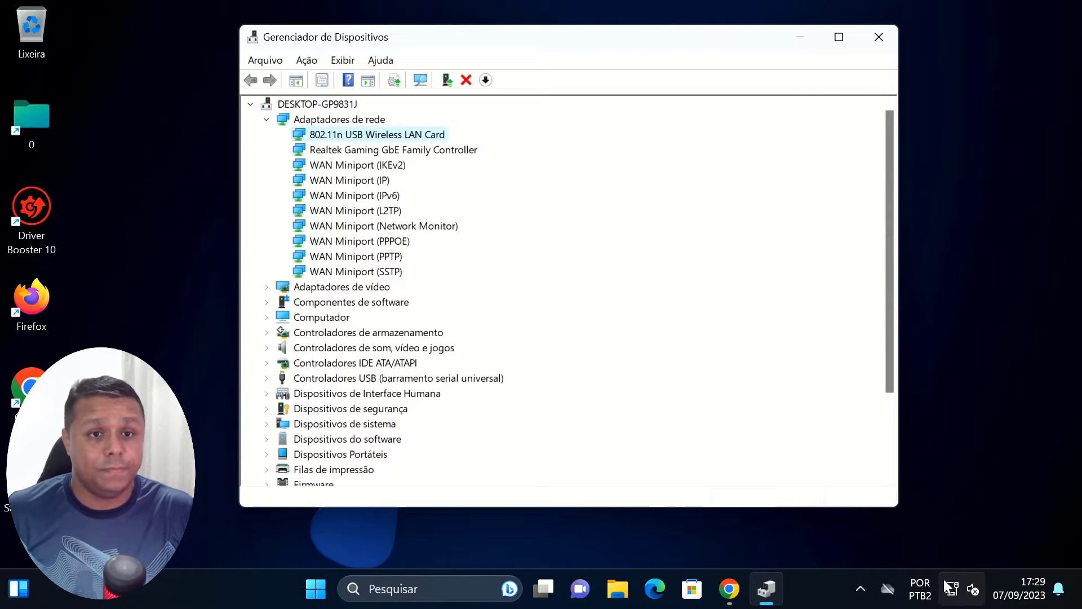
pyautogui.click(971, 588)
pyautogui.click(863, 248)
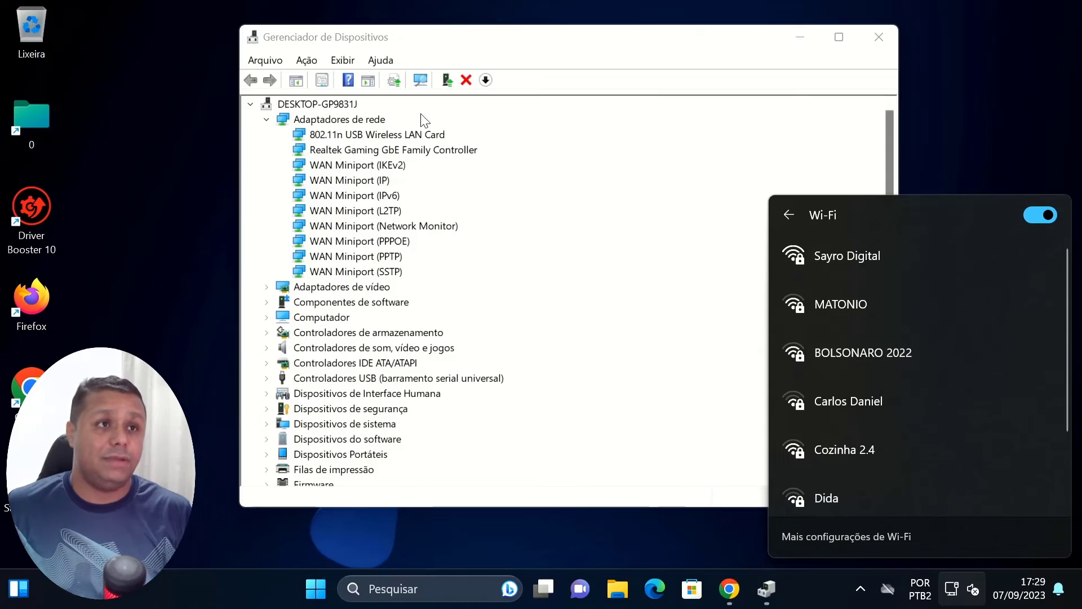
# Step: Set the Roaming Sensitivity property of the 802.11n USB Wireless LAN Card to 1.Highest and apply it
pyautogui.click(409, 138)
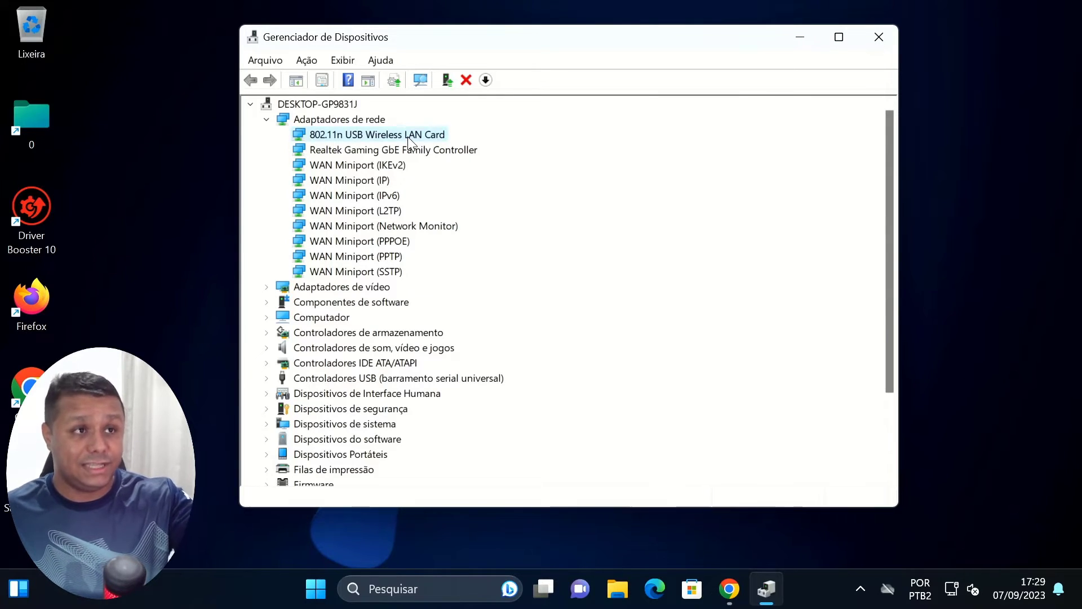
pyautogui.click(415, 153)
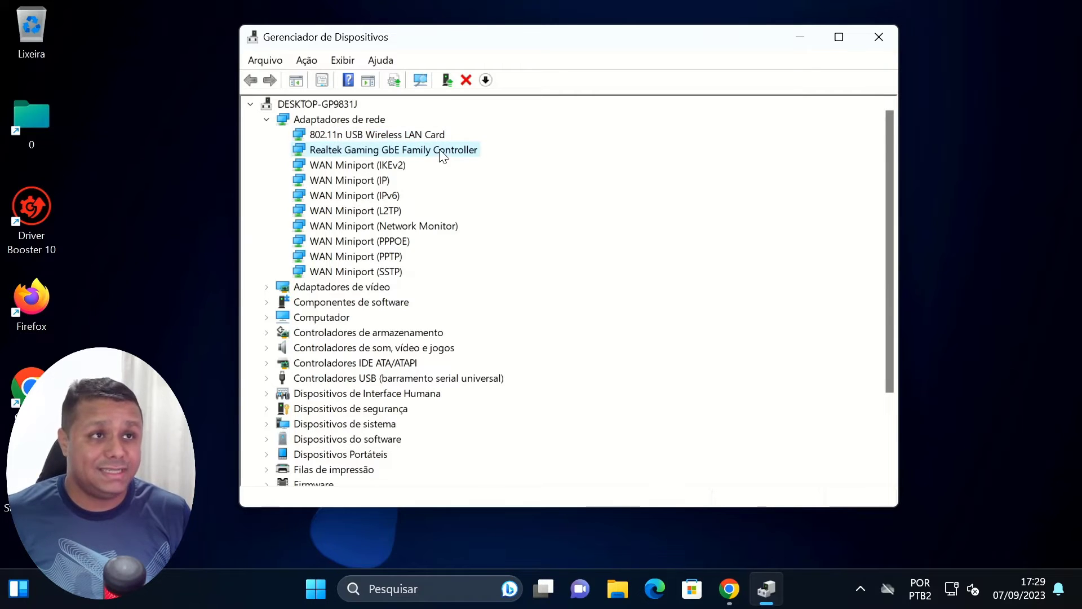
pyautogui.click(424, 137)
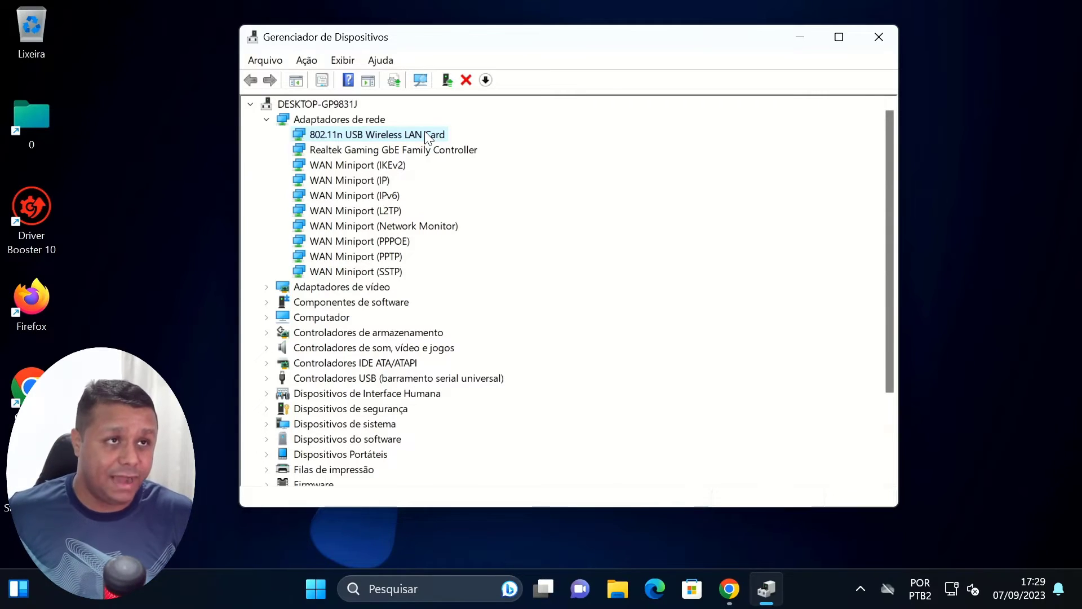
pyautogui.rightClick(410, 135)
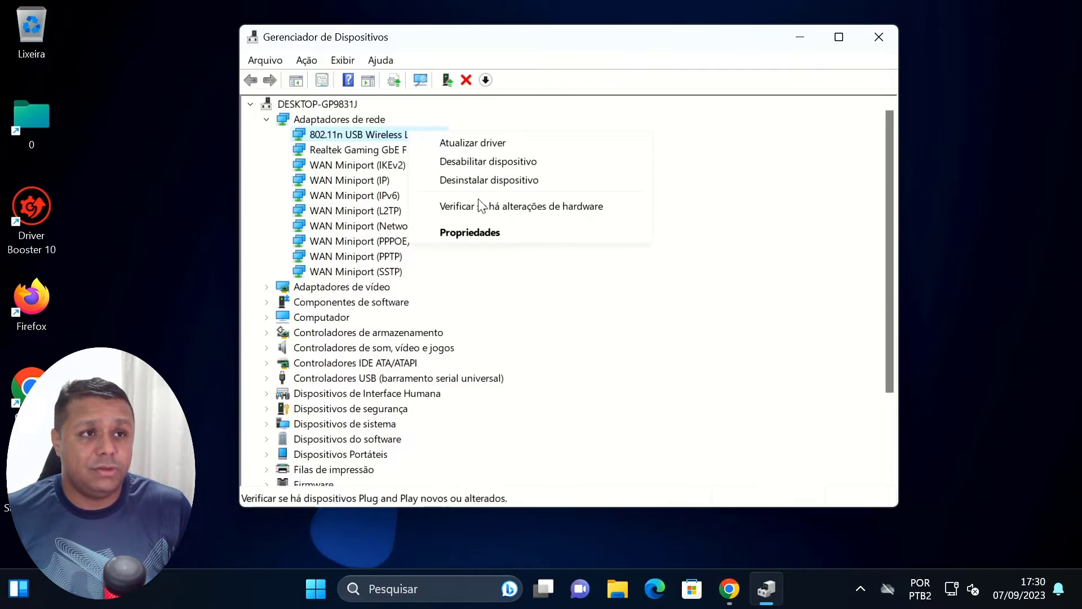
pyautogui.click(481, 237)
pyautogui.click(457, 115)
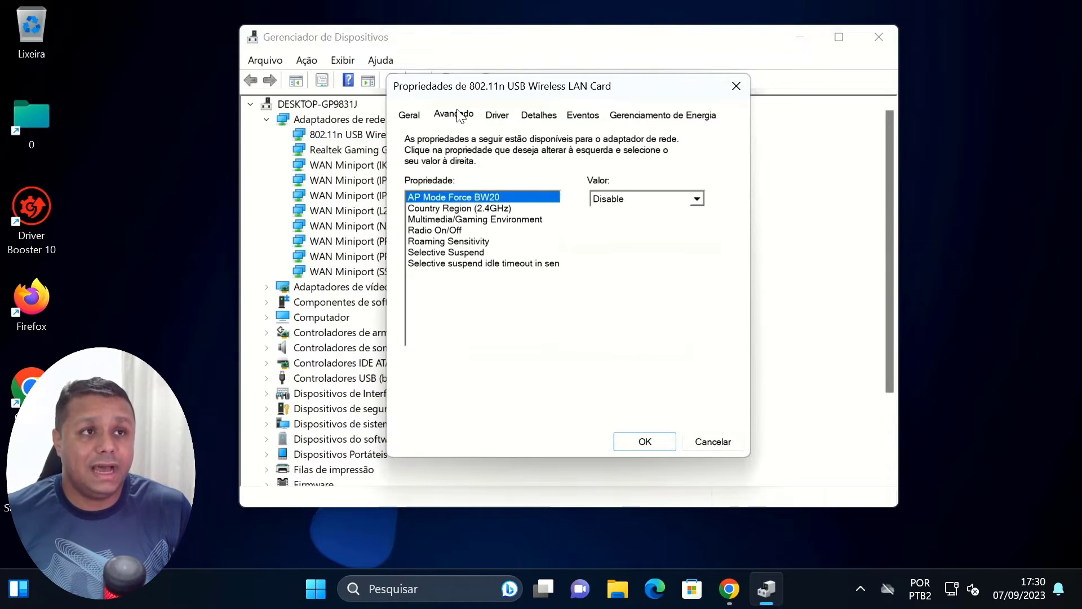
pyautogui.click(450, 242)
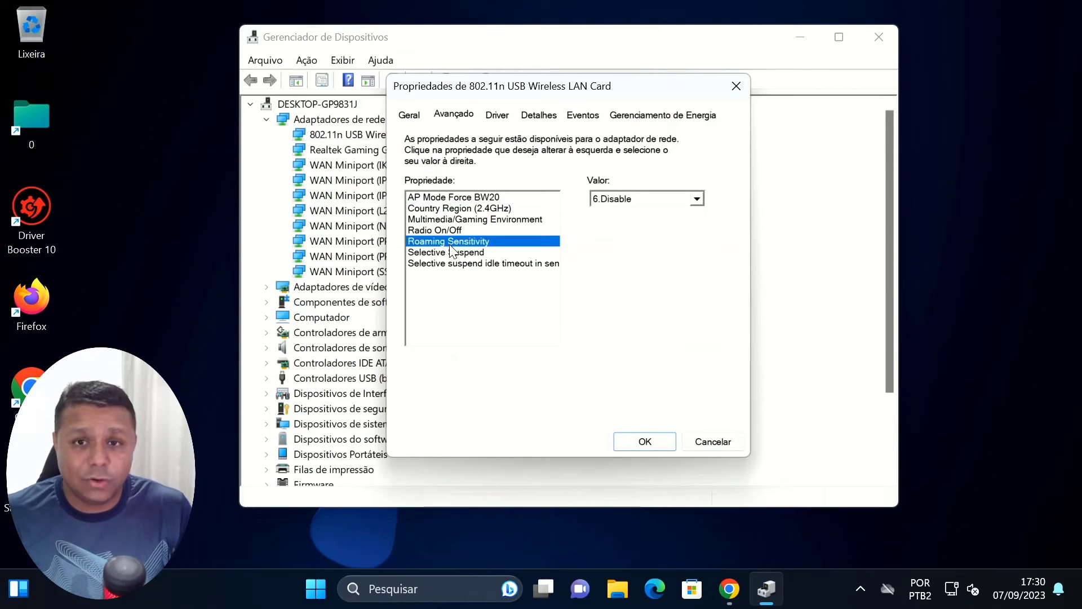
pyautogui.click(689, 203)
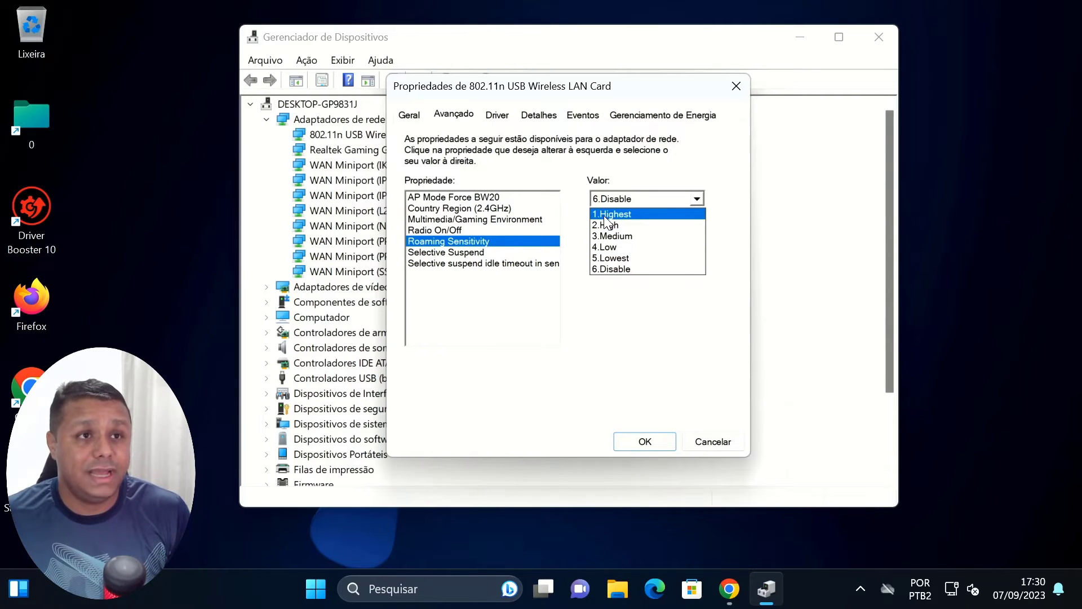
pyautogui.click(632, 215)
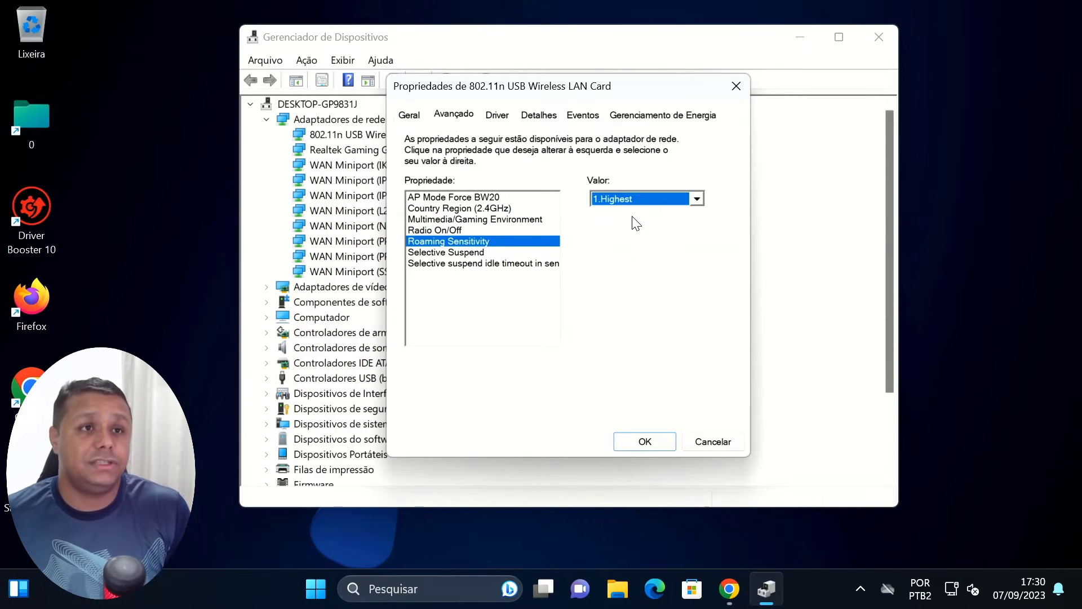
pyautogui.click(638, 446)
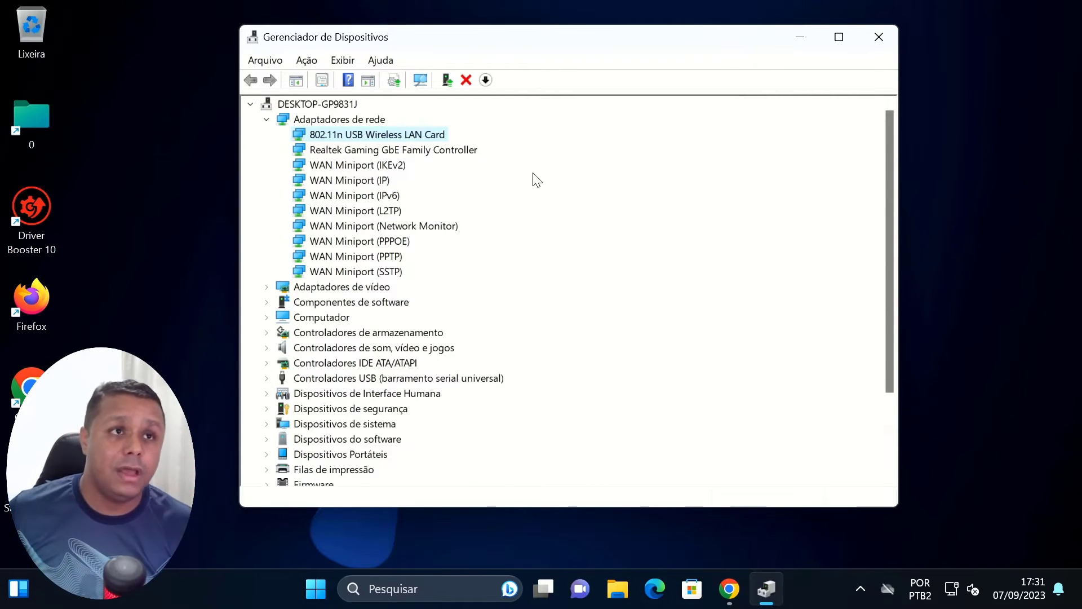
# Step: Set the Speed & Duplex property of the Realtek Gaming GbE Family Controller to 1.0 Gbps Full Duplex and apply it
pyautogui.click(456, 150)
pyautogui.rightClick(439, 152)
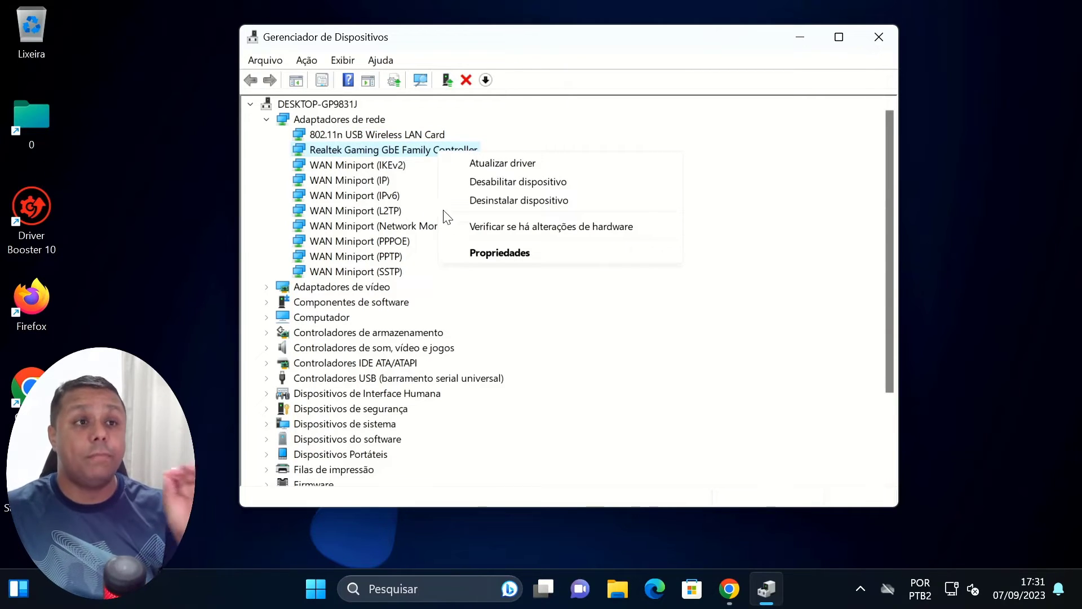
pyautogui.click(491, 256)
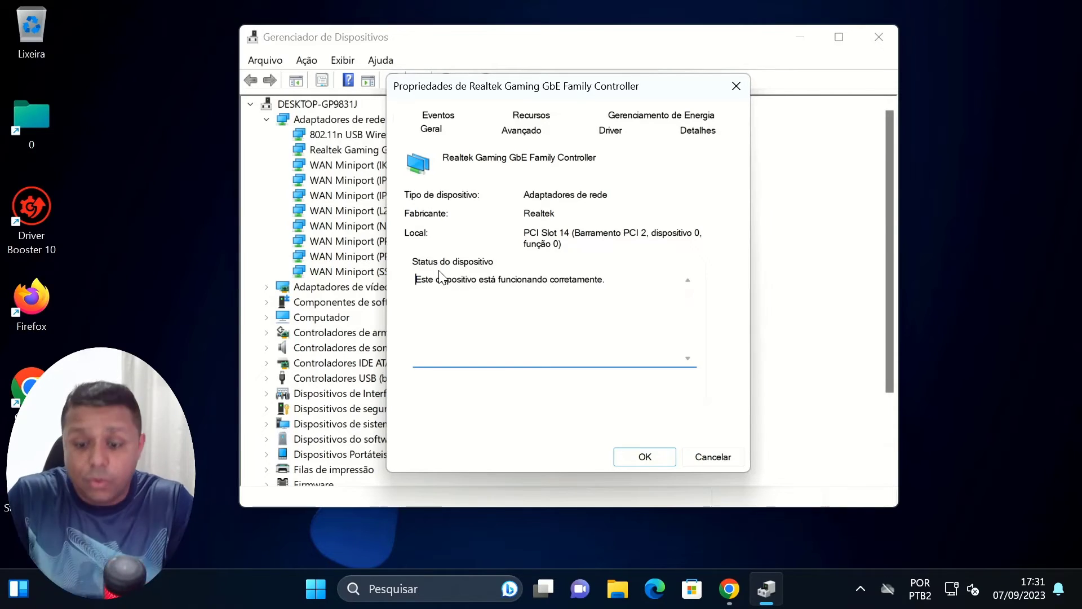
pyautogui.click(529, 133)
pyautogui.scroll(-4, 471, 263)
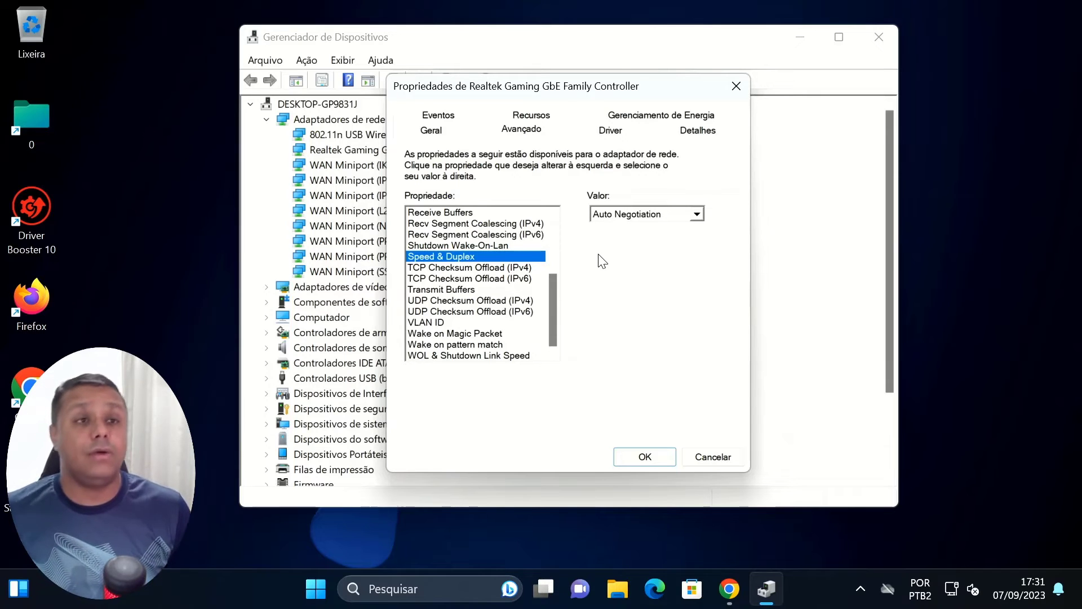
pyautogui.click(657, 214)
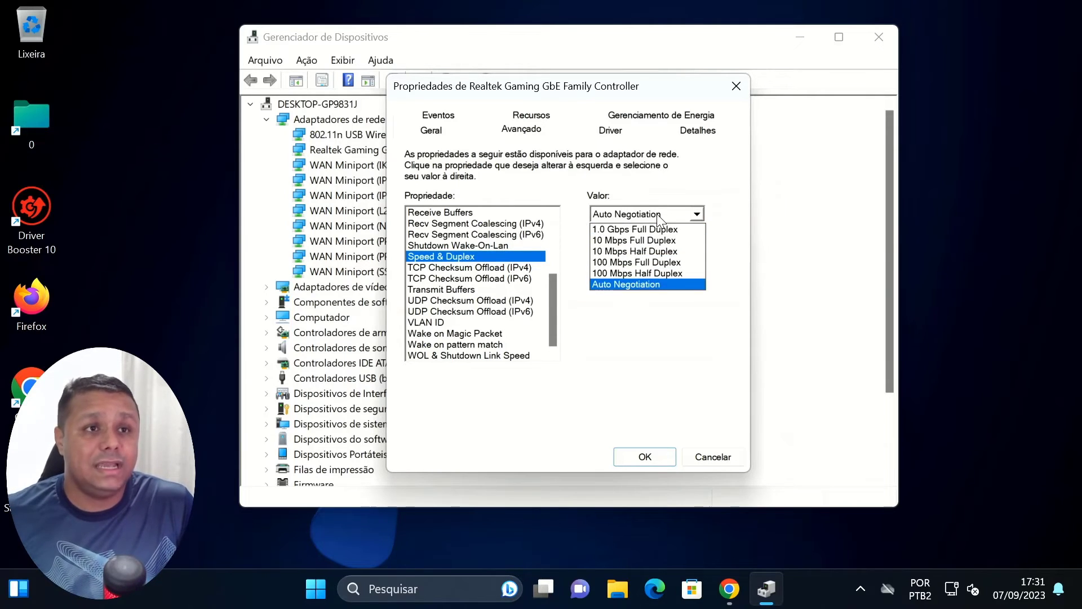
pyautogui.click(632, 232)
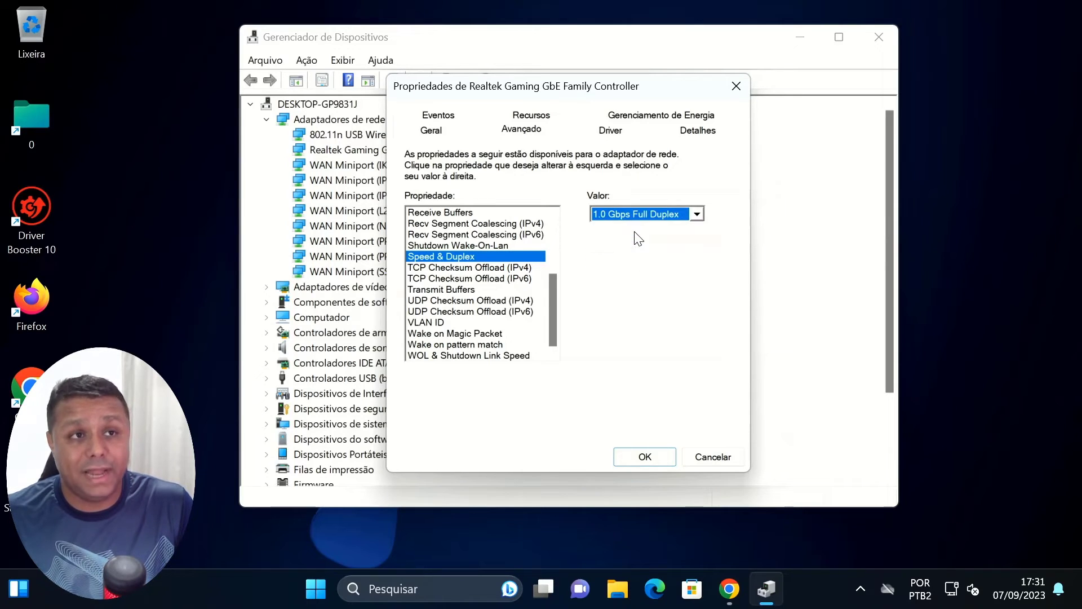
pyautogui.click(658, 462)
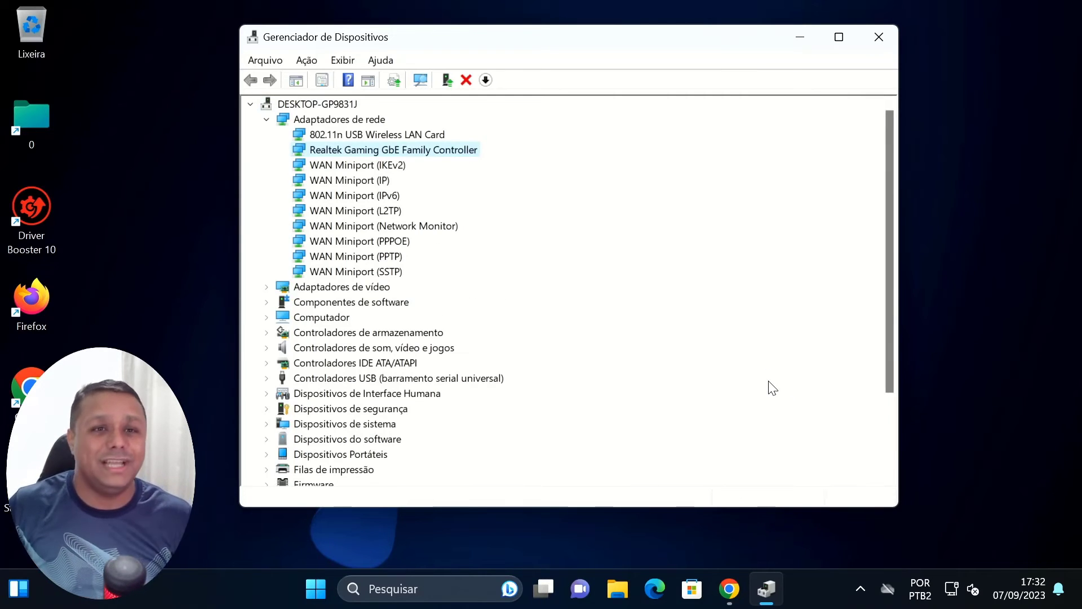
# Step: Switch to Chrome, close the Speedtest page, and view the article "Como Aumentar A Velocidade De Download Do Seu PC"
pyautogui.click(729, 589)
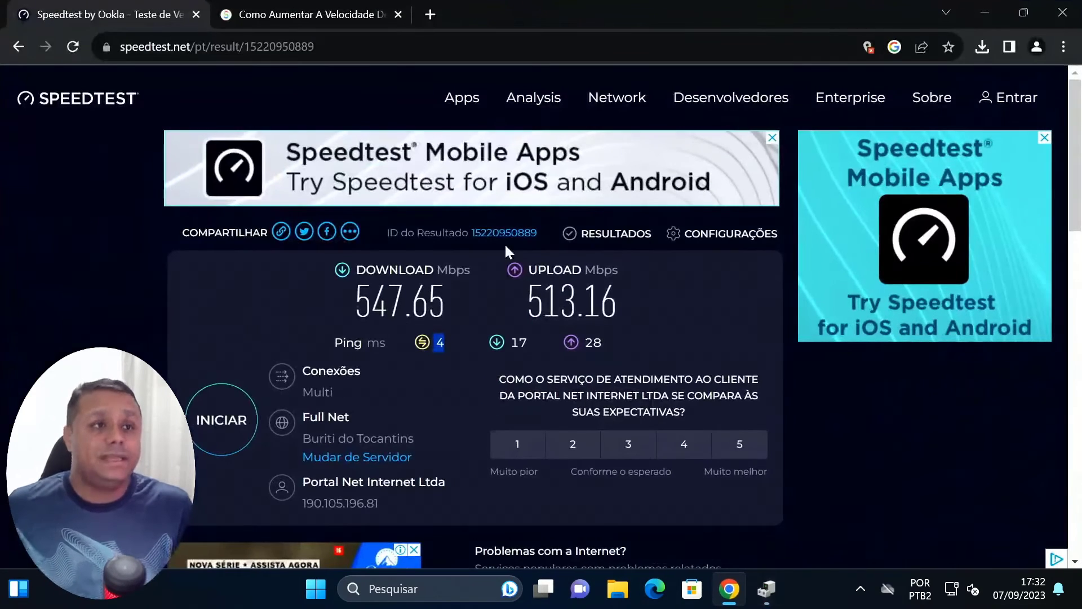
pyautogui.click(197, 14)
pyautogui.scroll(-5, 333, 181)
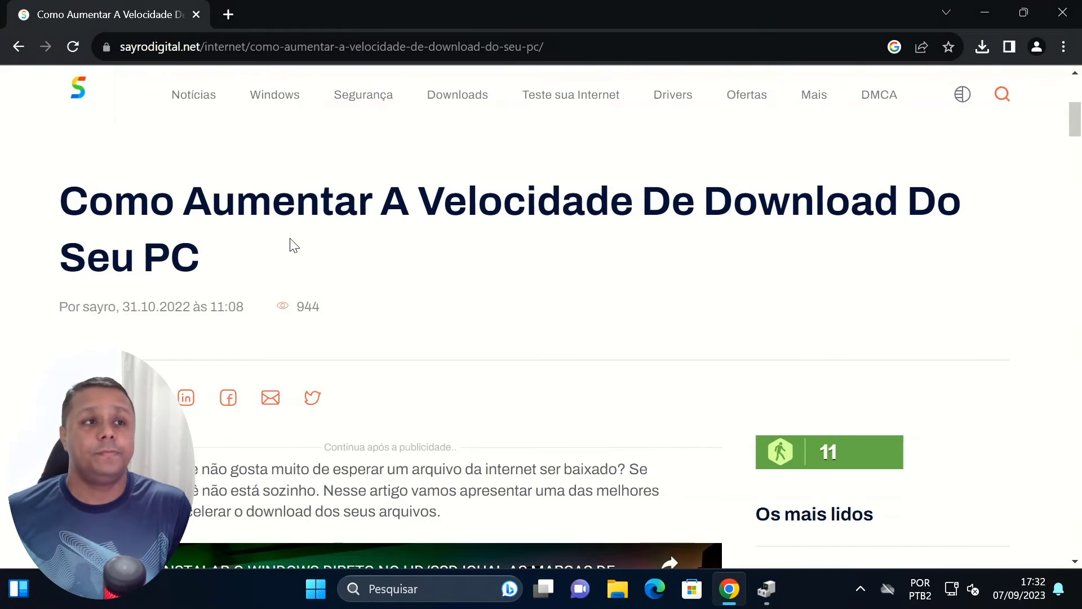
pyautogui.moveTo(296, 220); pyautogui.dragTo(629, 234)
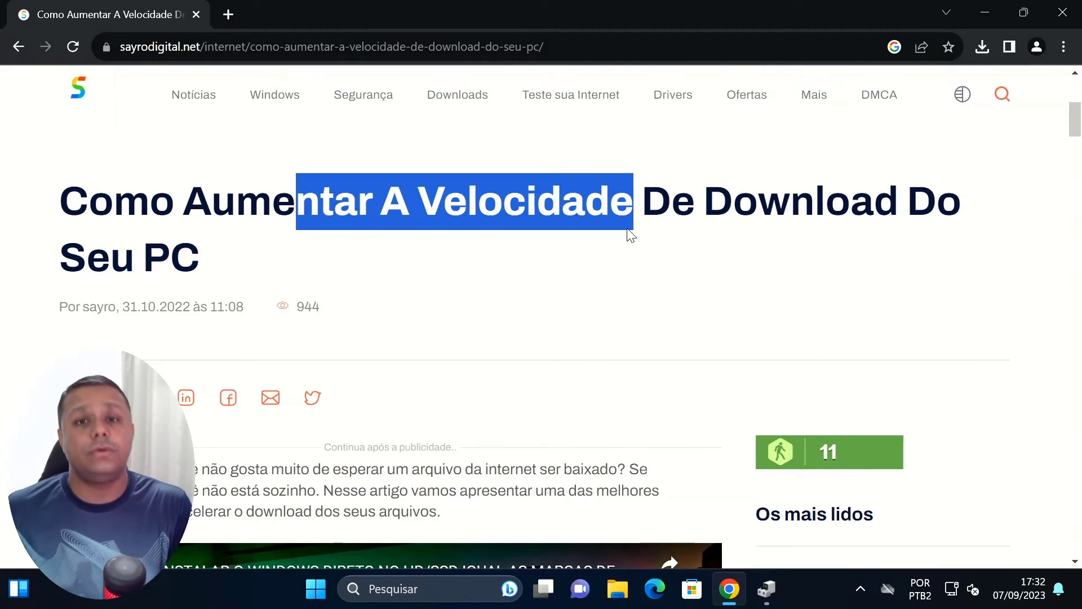
pyautogui.click(617, 284)
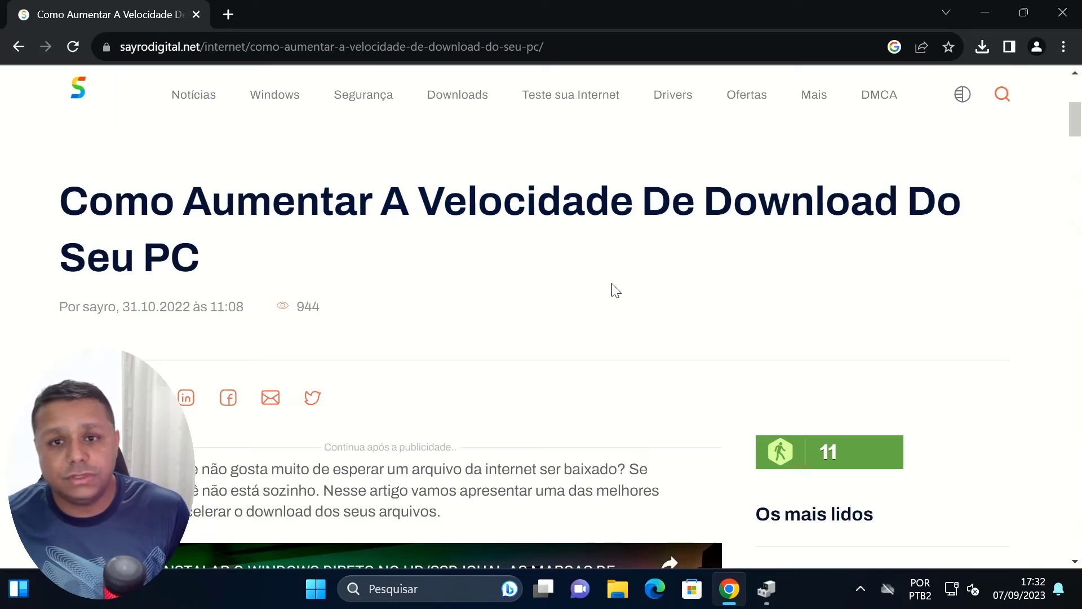
# Step: Open the Neat Download Manager site from the article's link and download the Windows setup file
pyautogui.scroll(-15, 609, 283)
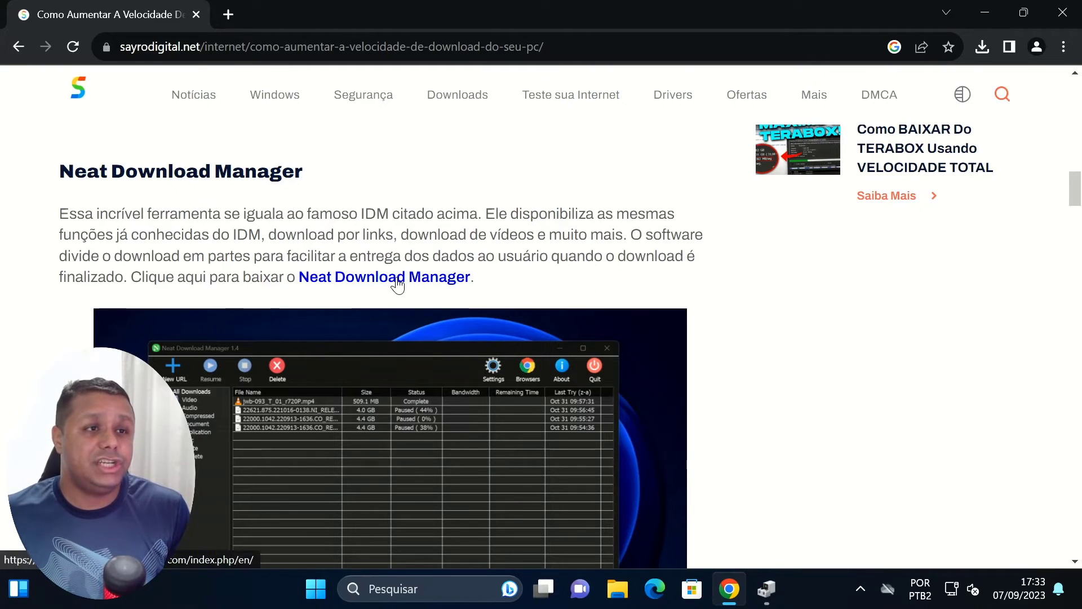
pyautogui.click(423, 287)
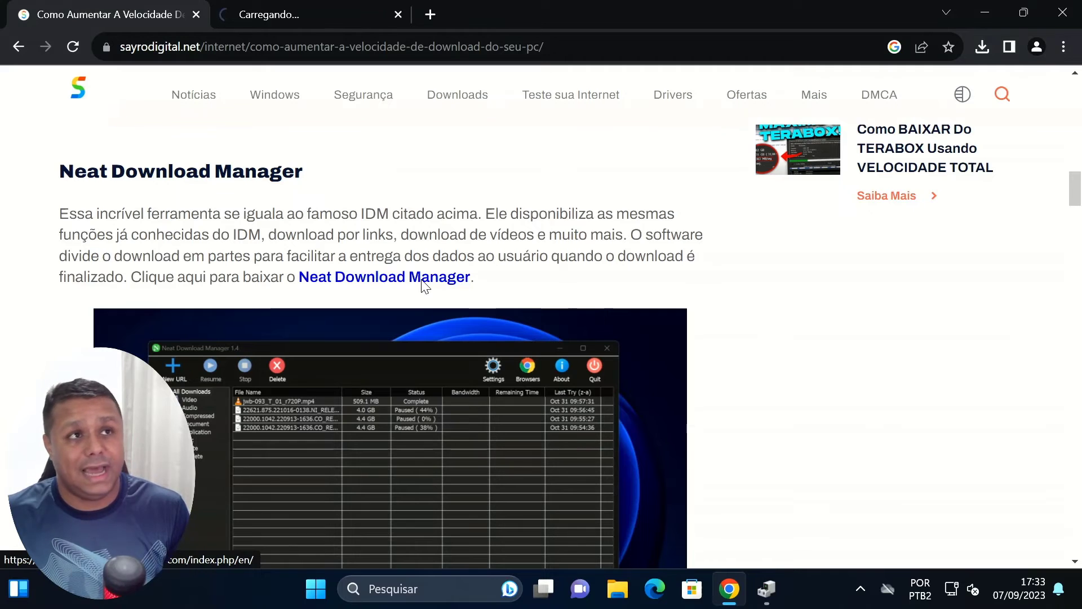
pyautogui.click(325, 18)
pyautogui.scroll(-5, 385, 172)
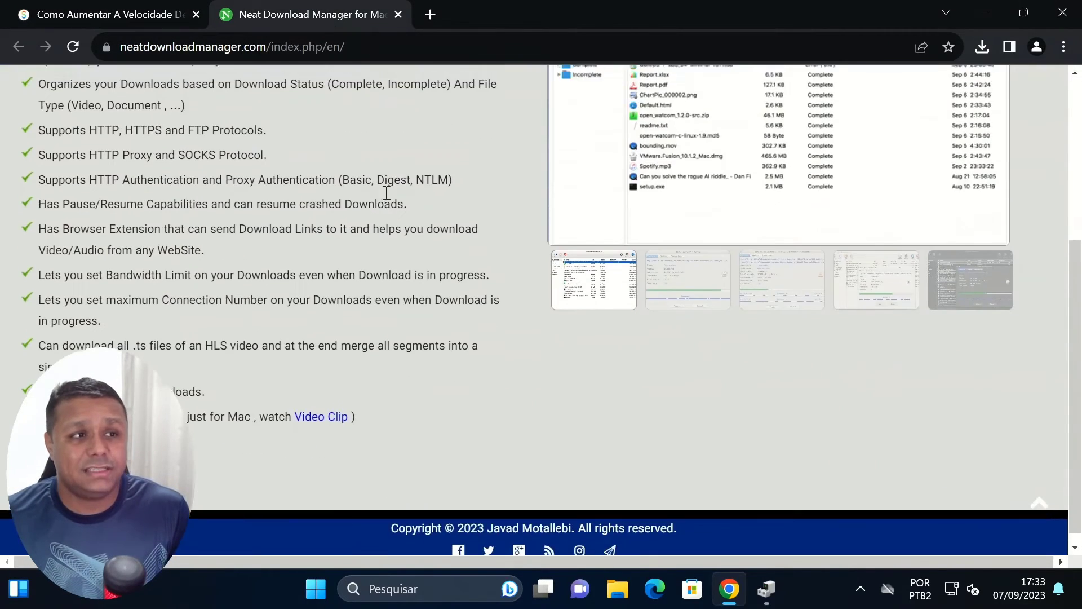
pyautogui.scroll(5, 385, 192)
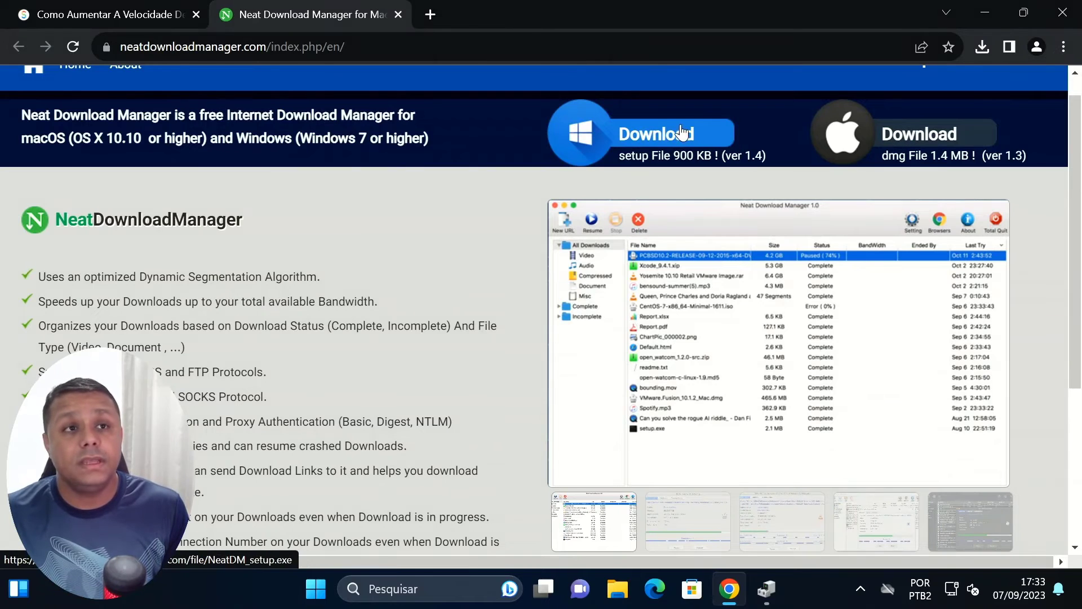
pyautogui.click(662, 133)
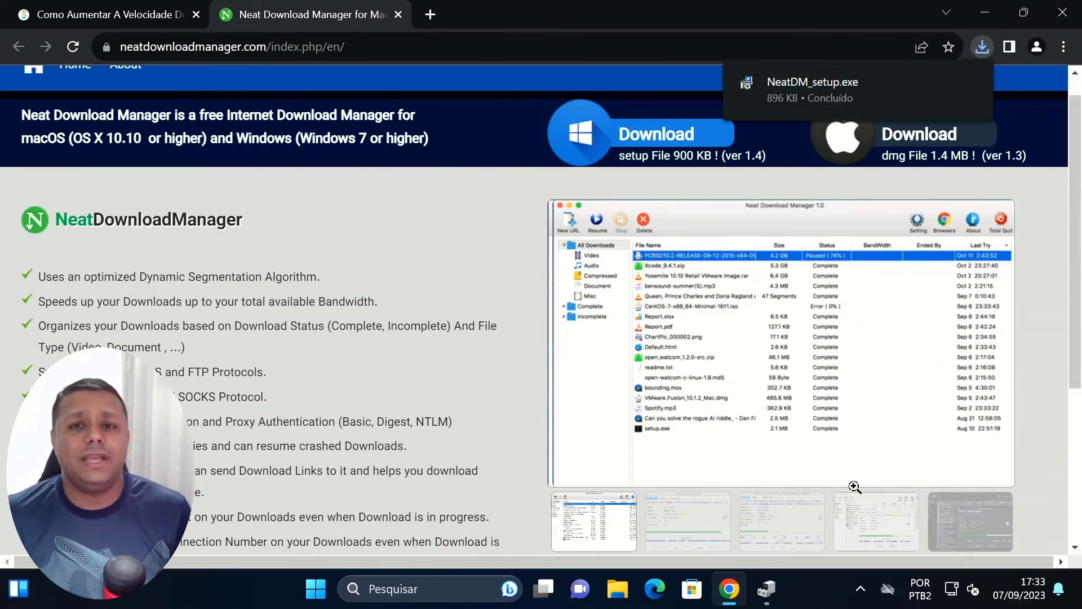
# Step: Run NeatDM_setup.exe, allow its changes, and install Neat Download Manager in the default folder with a desktop shortcut
pyautogui.click(809, 88)
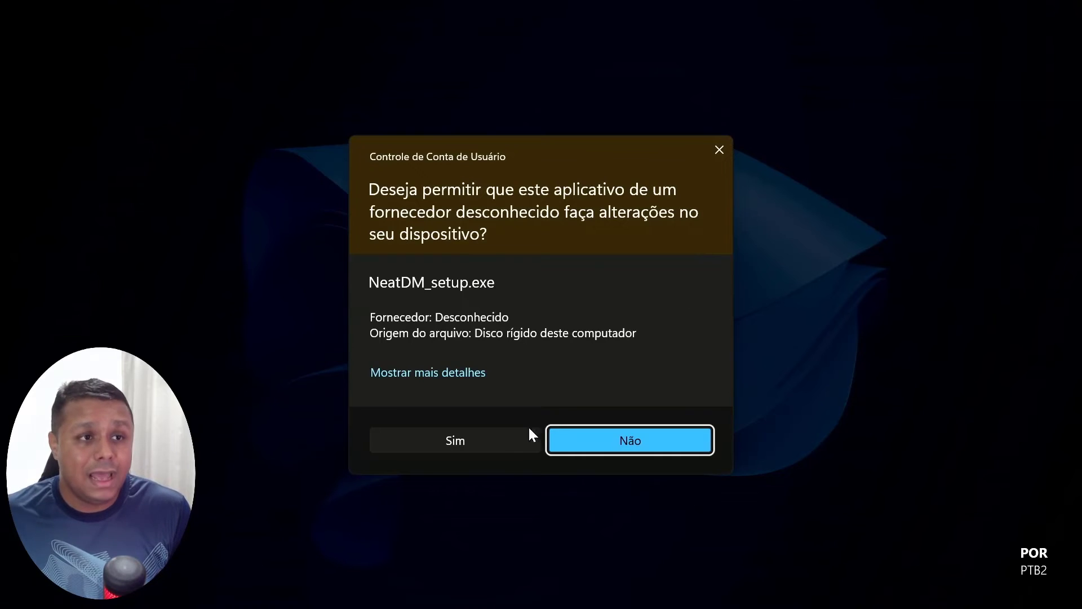
pyautogui.click(508, 439)
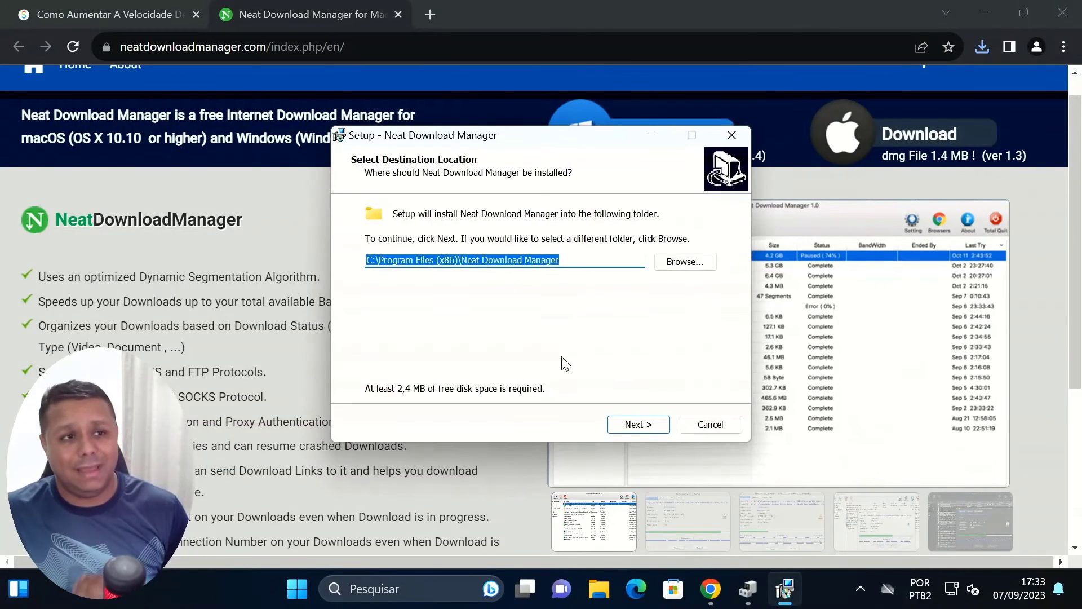
pyautogui.click(662, 427)
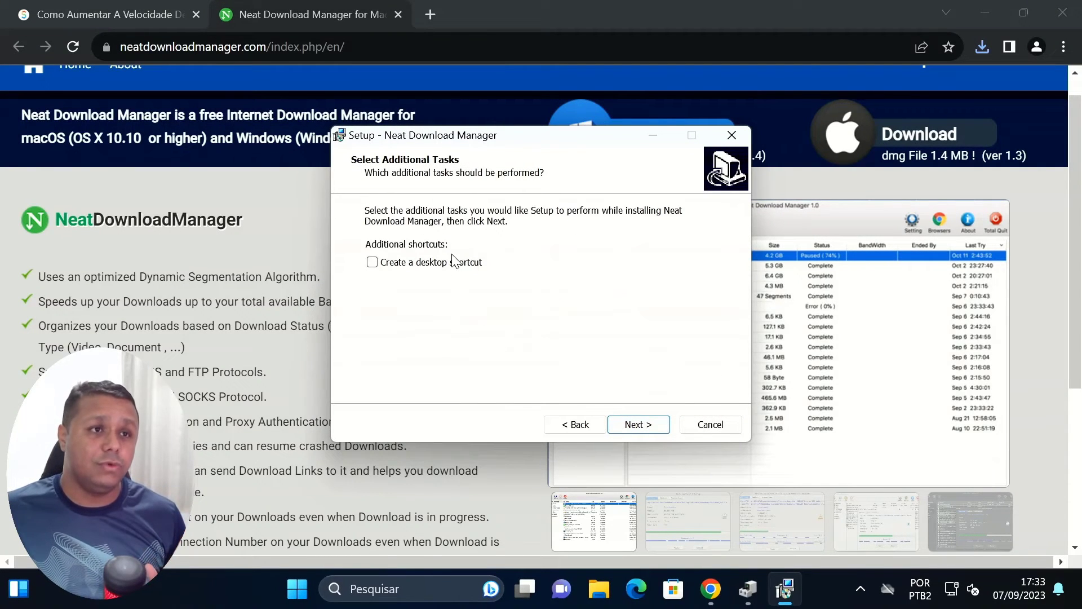
pyautogui.click(454, 263)
pyautogui.click(642, 425)
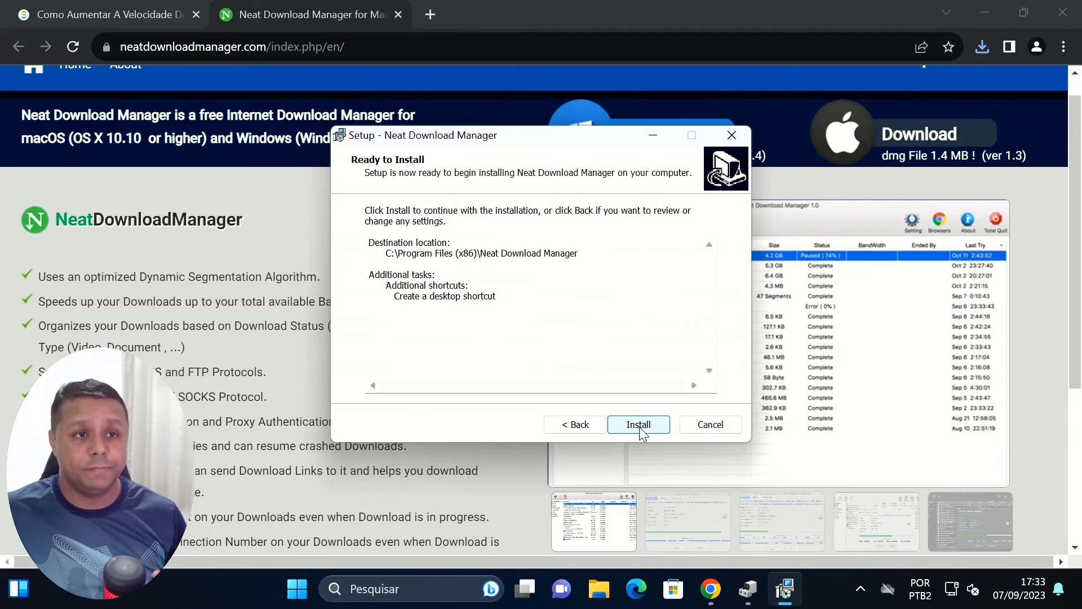
pyautogui.click(641, 426)
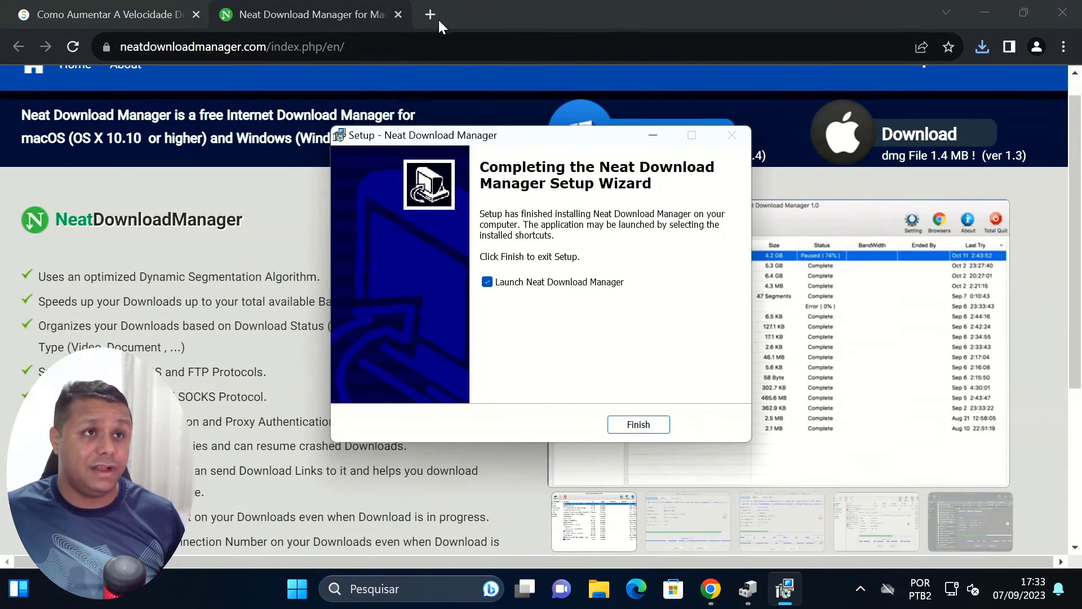
# Step: Search Google for "sayro digital" in a new browser tab, view the results, and minimize the browser
pyautogui.click(438, 18)
pyautogui.write('say')
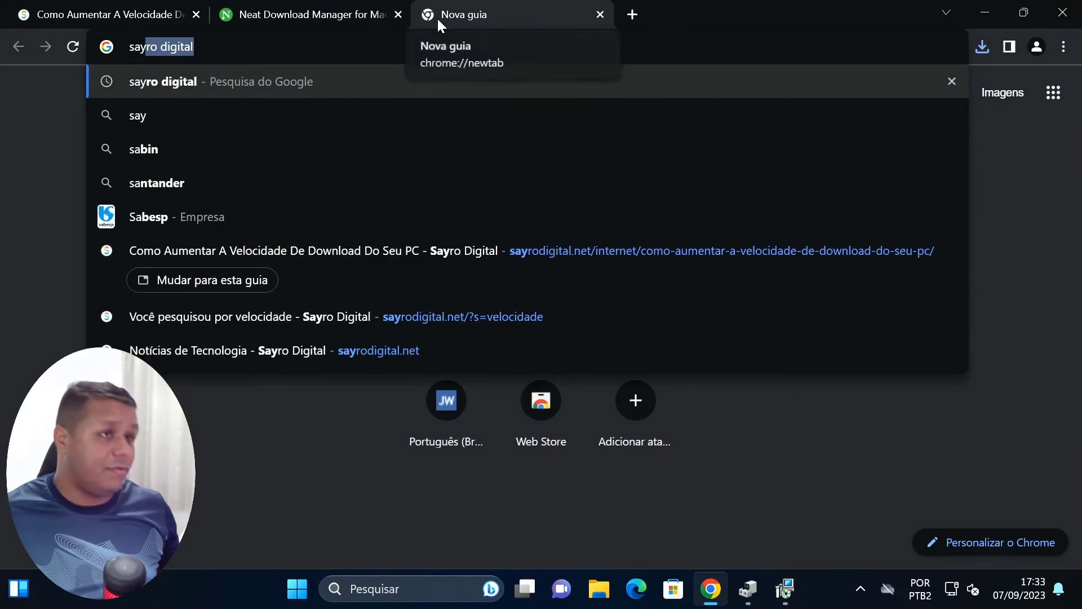
pyautogui.click(374, 75)
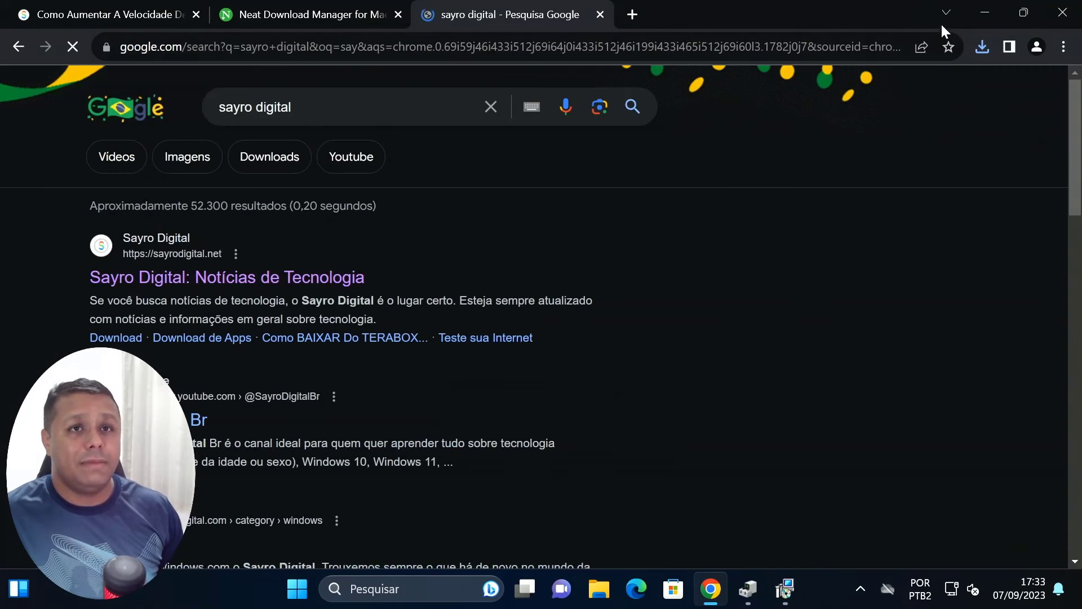
pyautogui.click(985, 12)
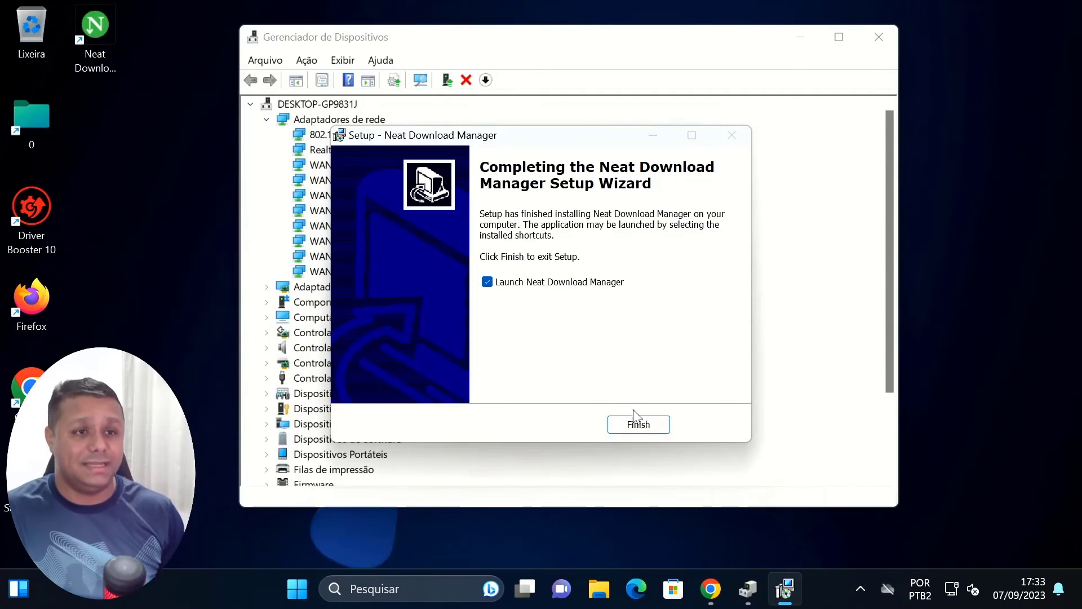
# Step: Finish the setup with Neat Download Manager launching, view its browser extension options, and close them
pyautogui.click(642, 429)
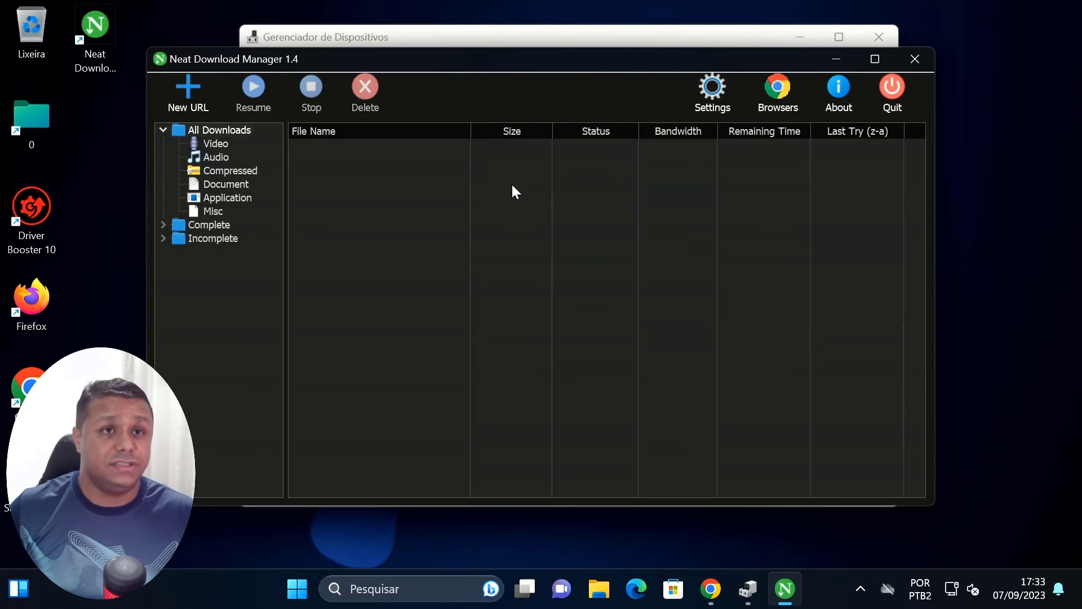
pyautogui.click(776, 93)
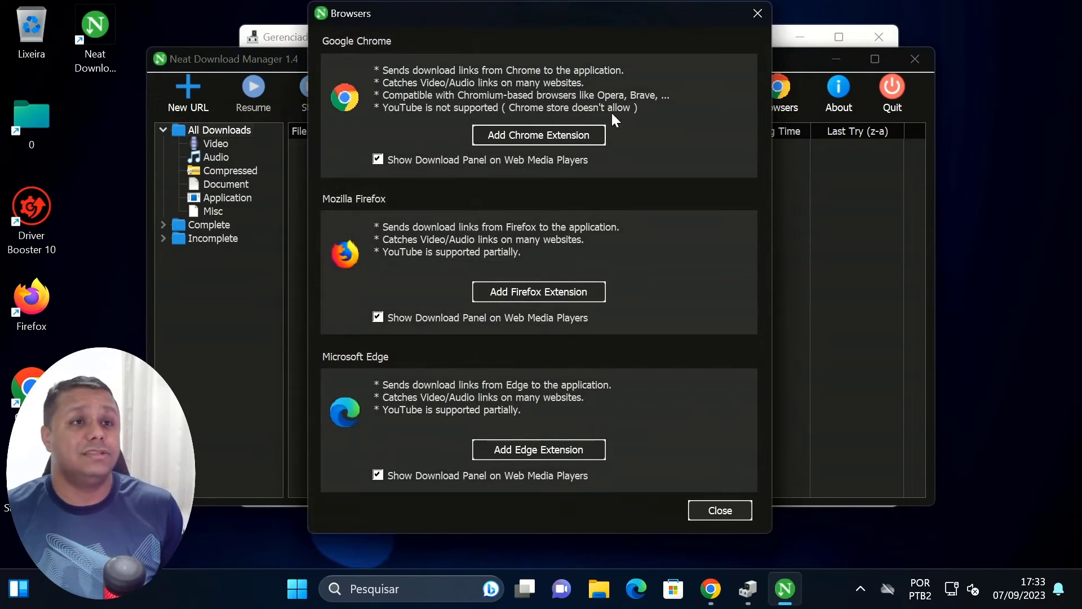
pyautogui.click(756, 16)
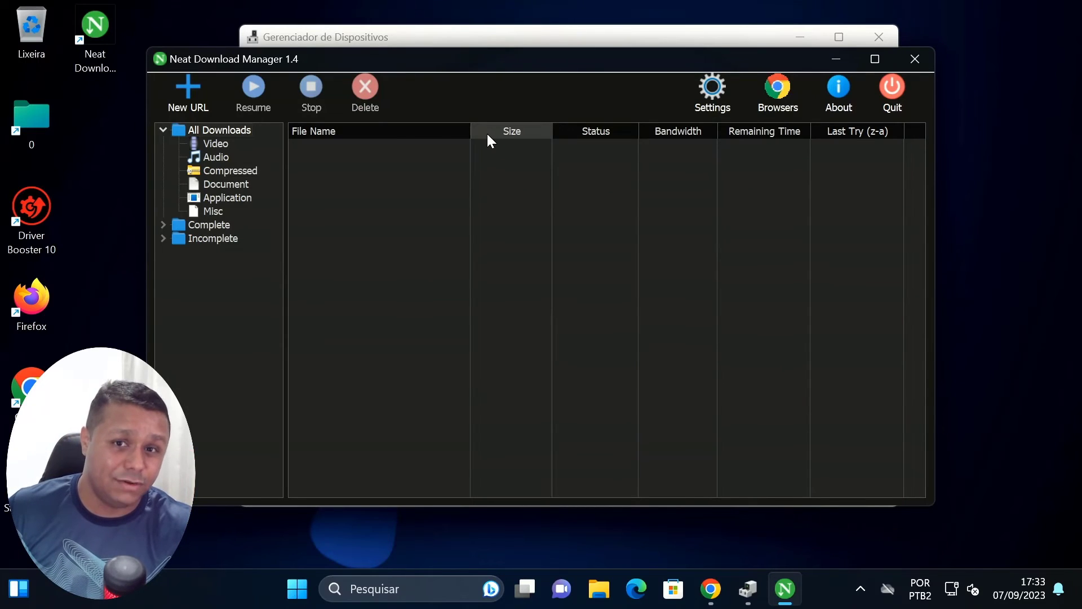
# Step: Close the Device Manager and download jwb-102_T_01_r720P.mp4 from its download-a.akamaihd.net URL with Neat Download Manager
pyautogui.click(748, 589)
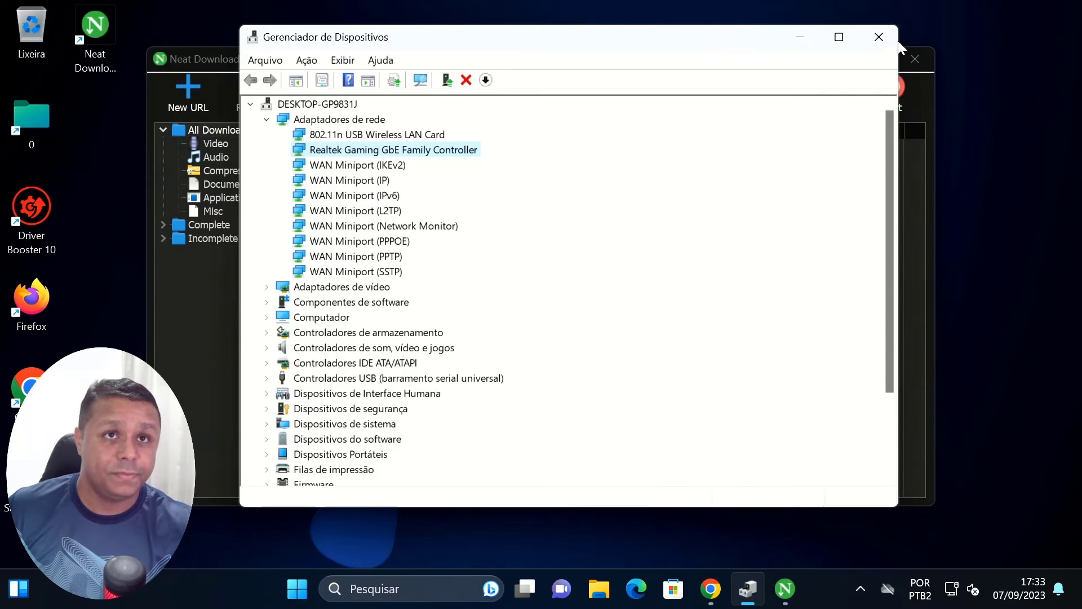
pyautogui.click(879, 37)
pyautogui.click(204, 95)
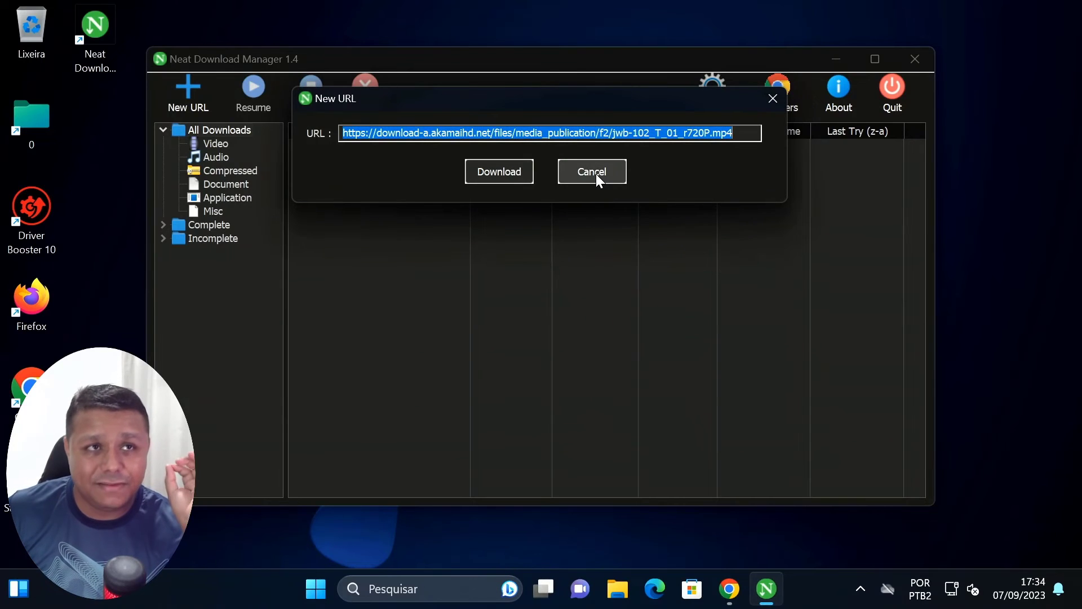
pyautogui.click(503, 169)
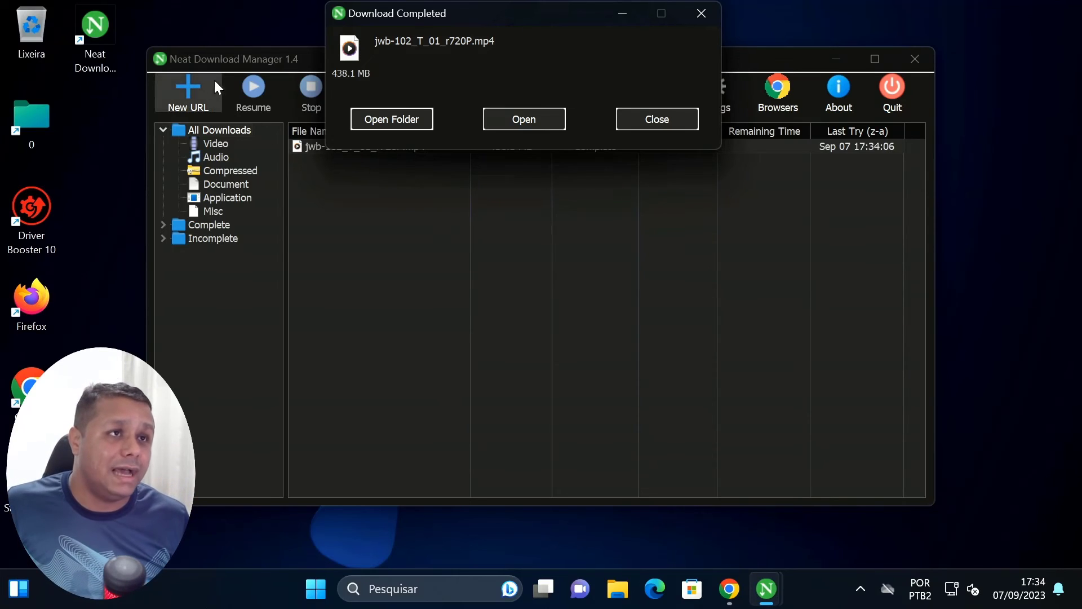
pyautogui.click(655, 120)
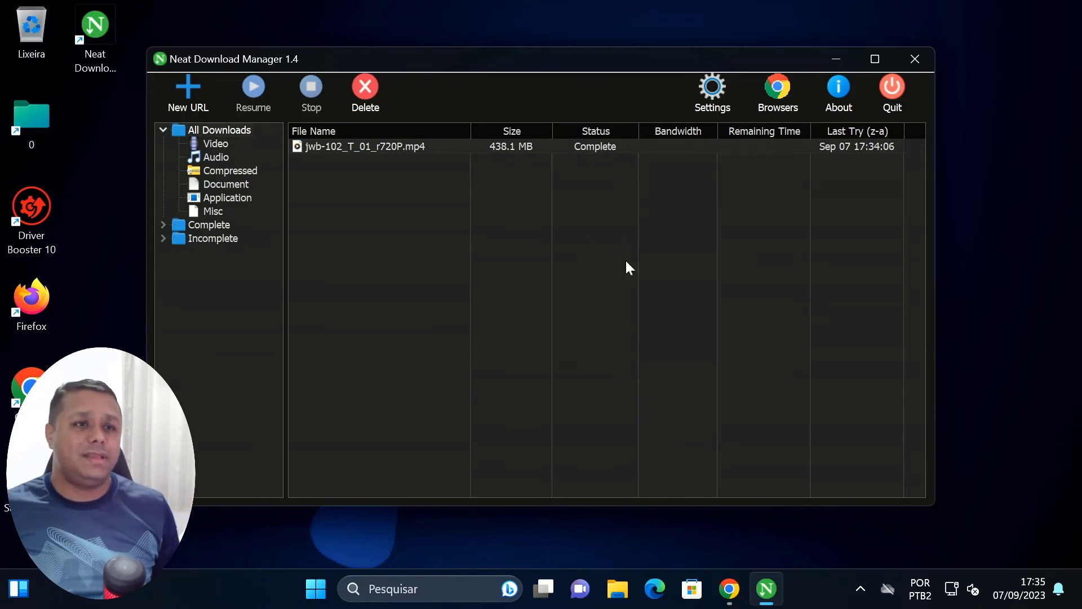
# Step: Switch to Chrome, open the sayrodigital Instagram profile from the Google results, and show its reels
pyautogui.click(730, 588)
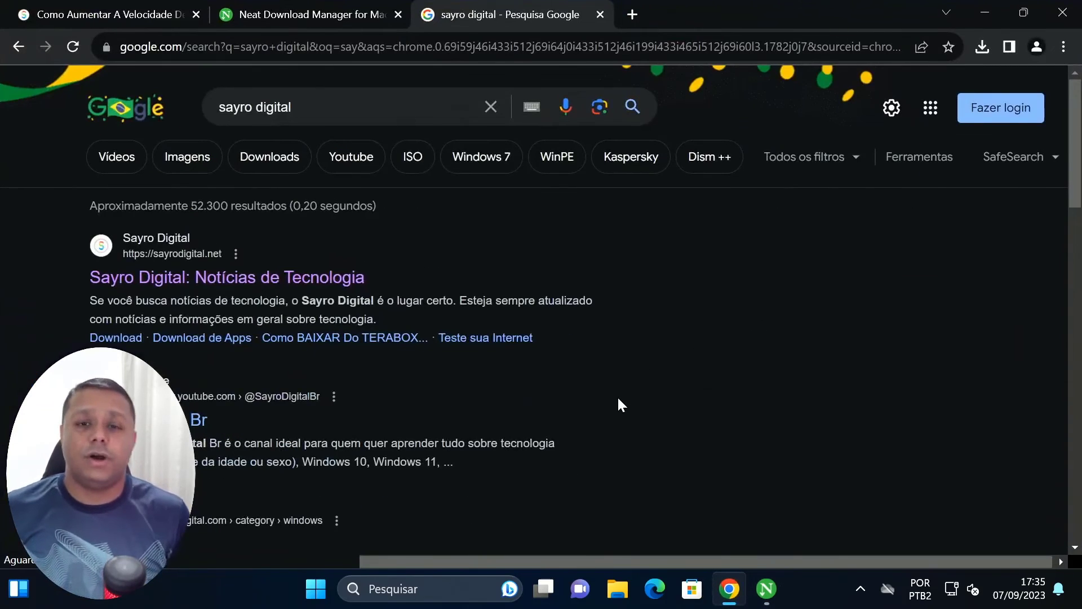
pyautogui.scroll(-5, 618, 401)
pyautogui.click(356, 326)
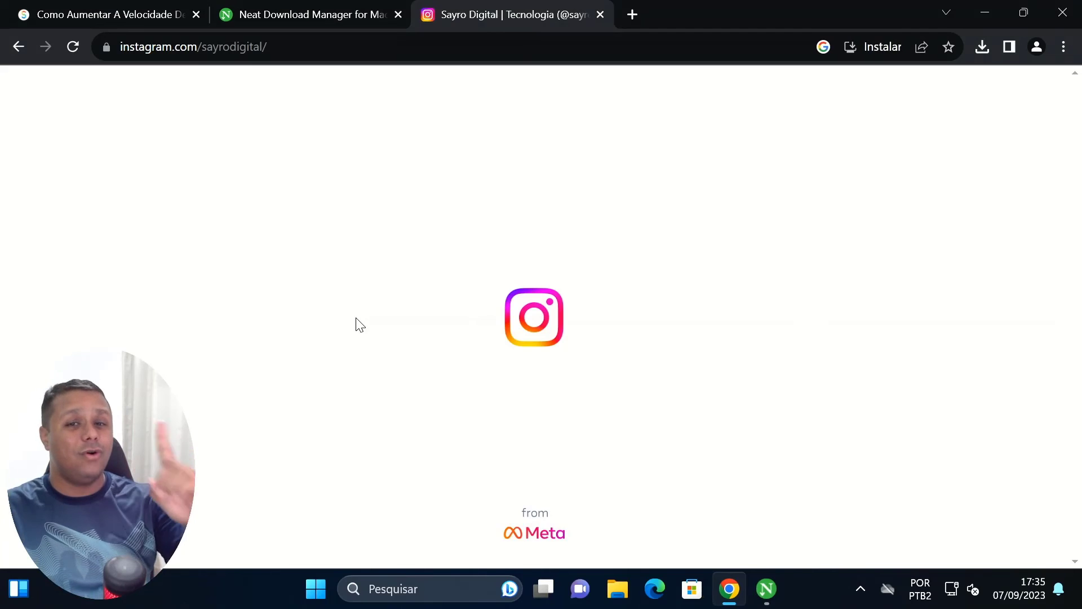
pyautogui.scroll(-4, 361, 315)
pyautogui.click(543, 246)
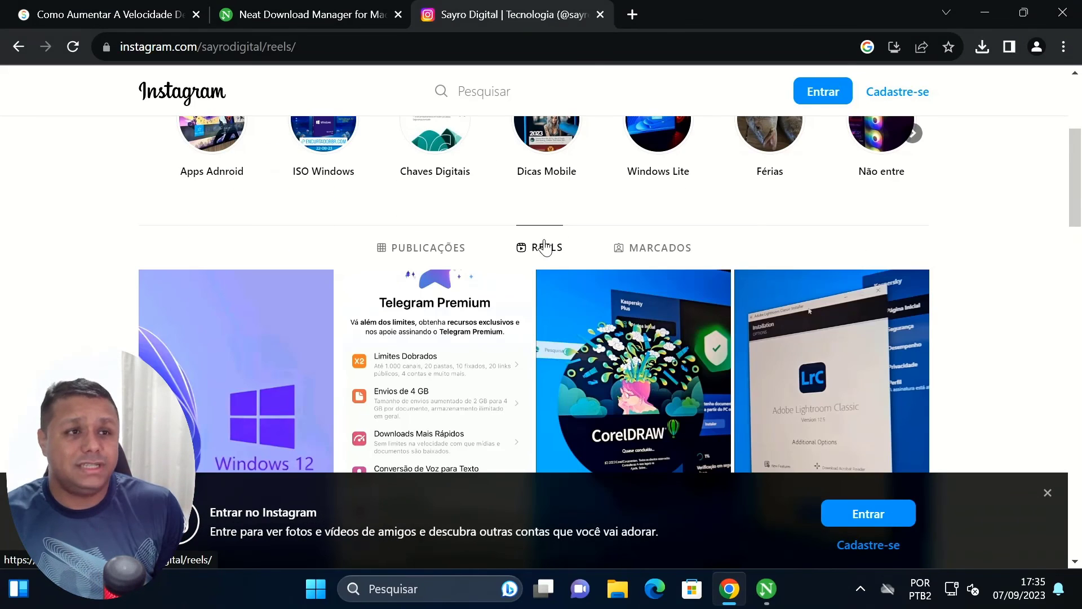
# Step: Find the sayrodigital reel with the speed-test gauge about increasing PC download speed and open it
pyautogui.scroll(-7, 544, 246)
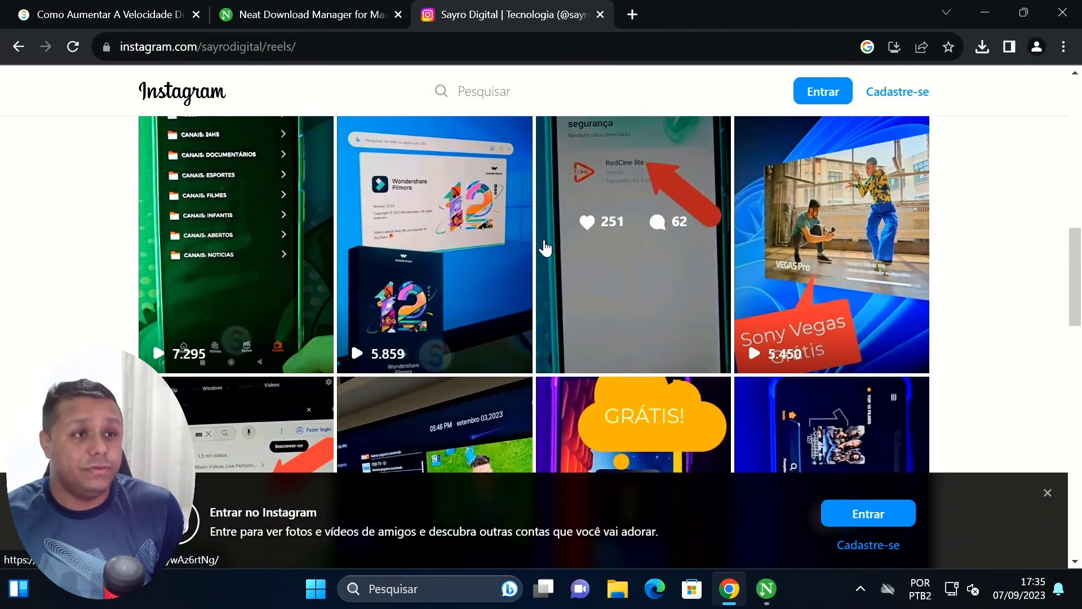
pyautogui.scroll(-1, 548, 256)
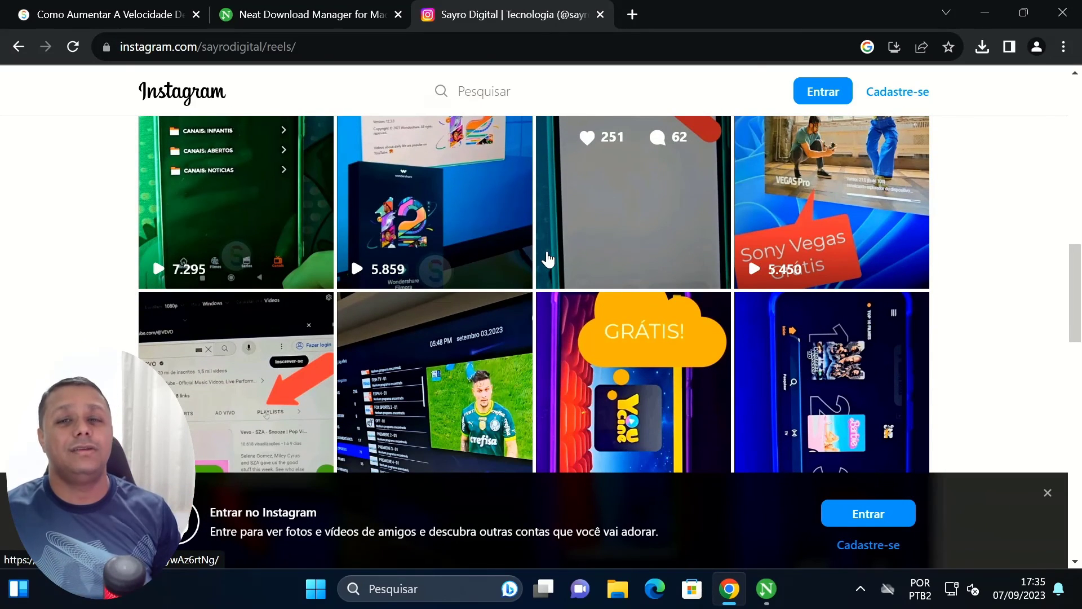
pyautogui.scroll(-4, 548, 258)
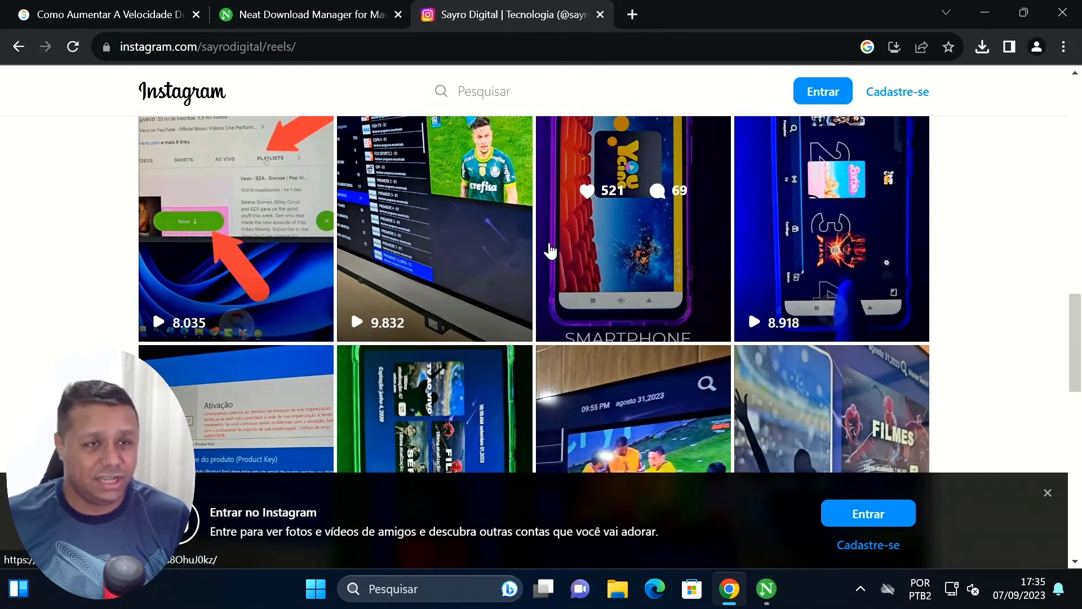
pyautogui.scroll(-6, 550, 254)
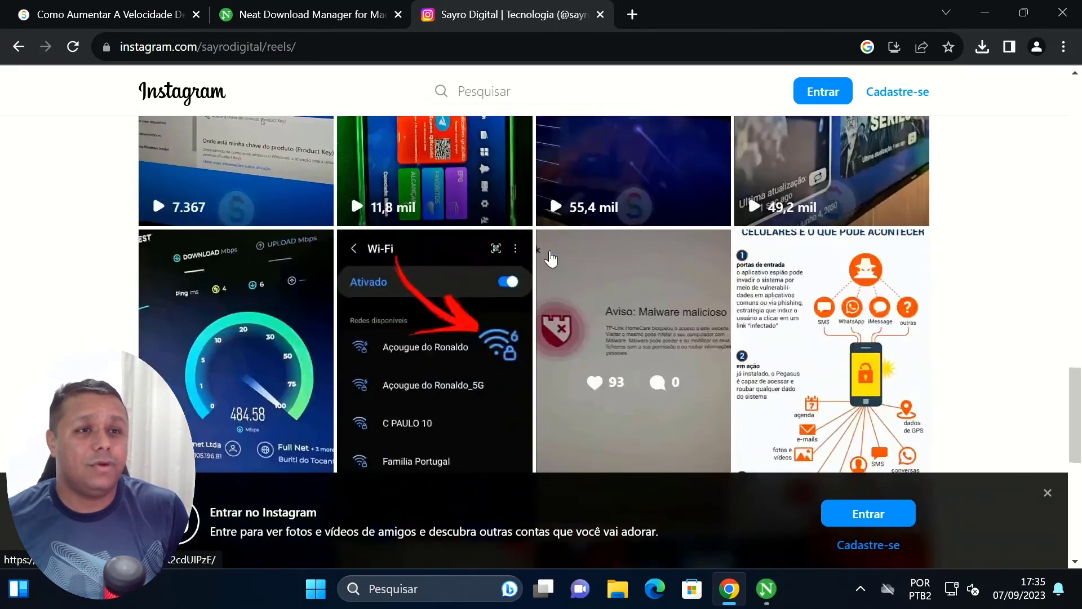
pyautogui.scroll(-3, 551, 258)
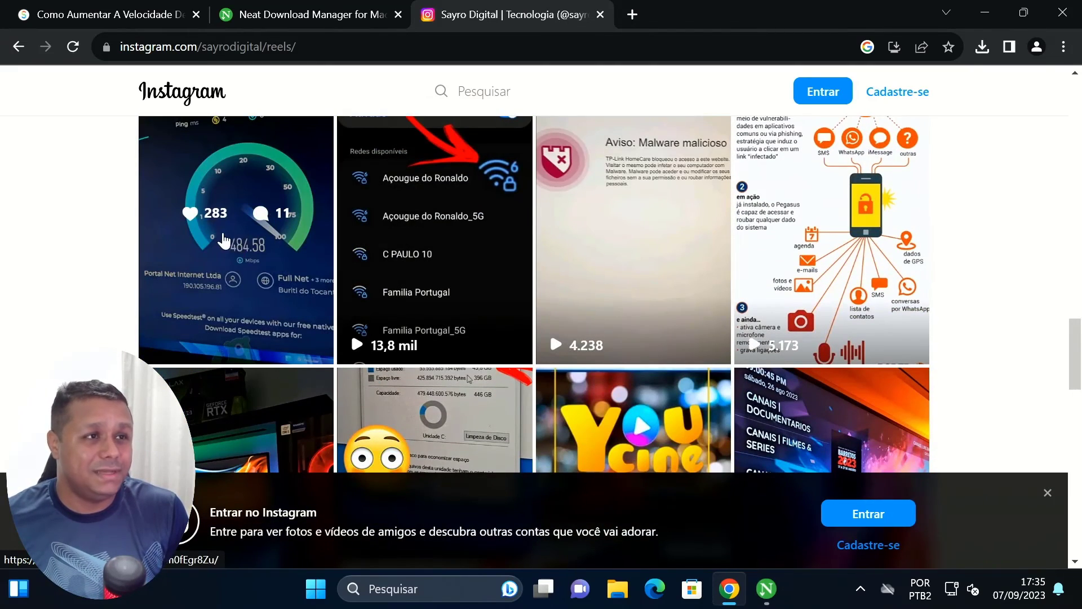
pyautogui.scroll(1, 259, 261)
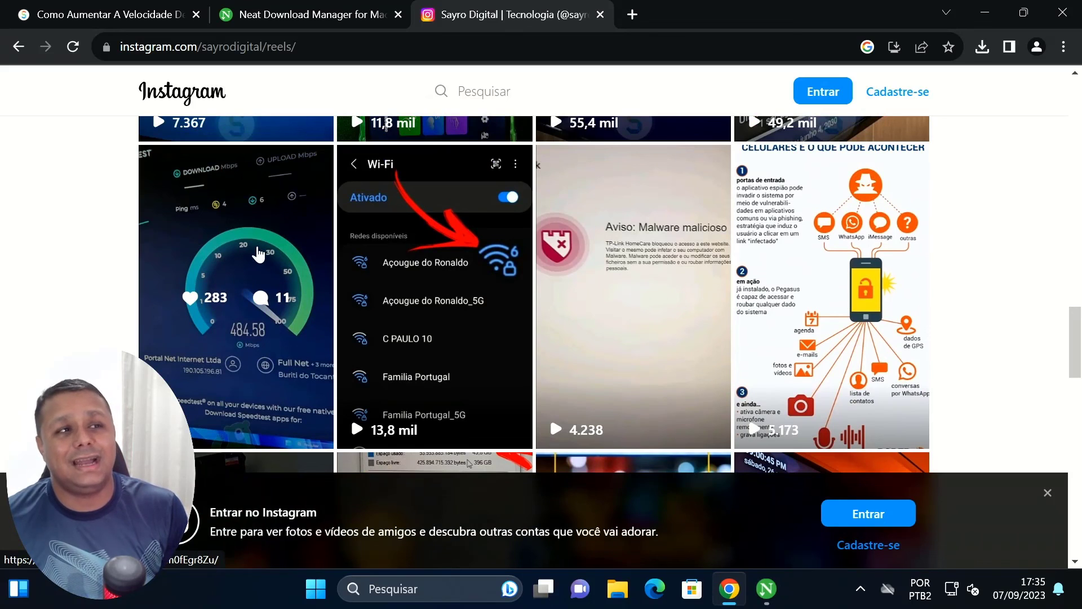
pyautogui.click(254, 242)
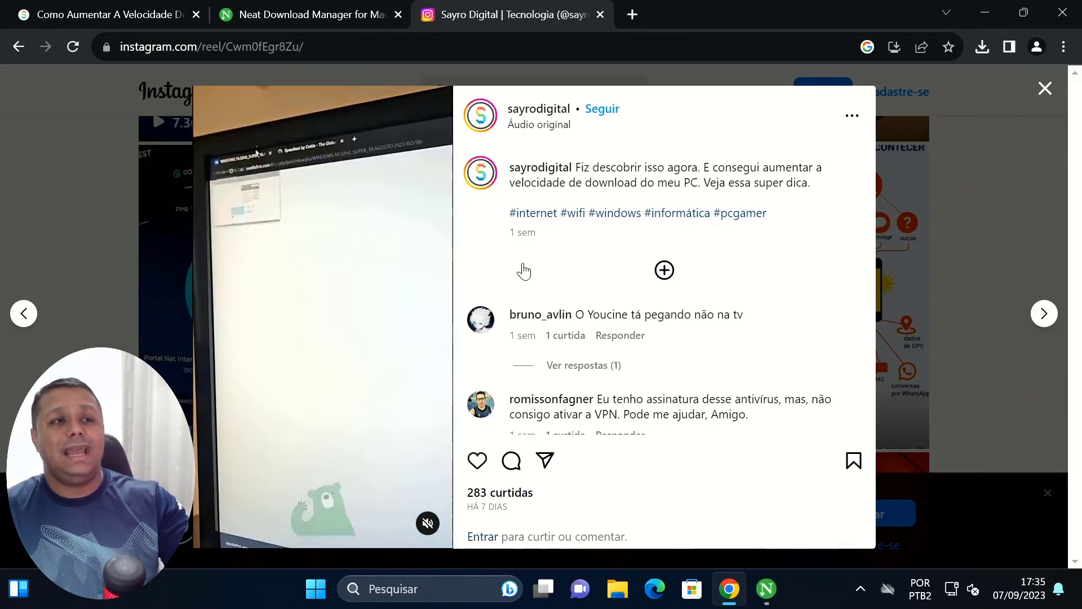
# Step: Close the opened reel and the whole browser window
pyautogui.click(1045, 89)
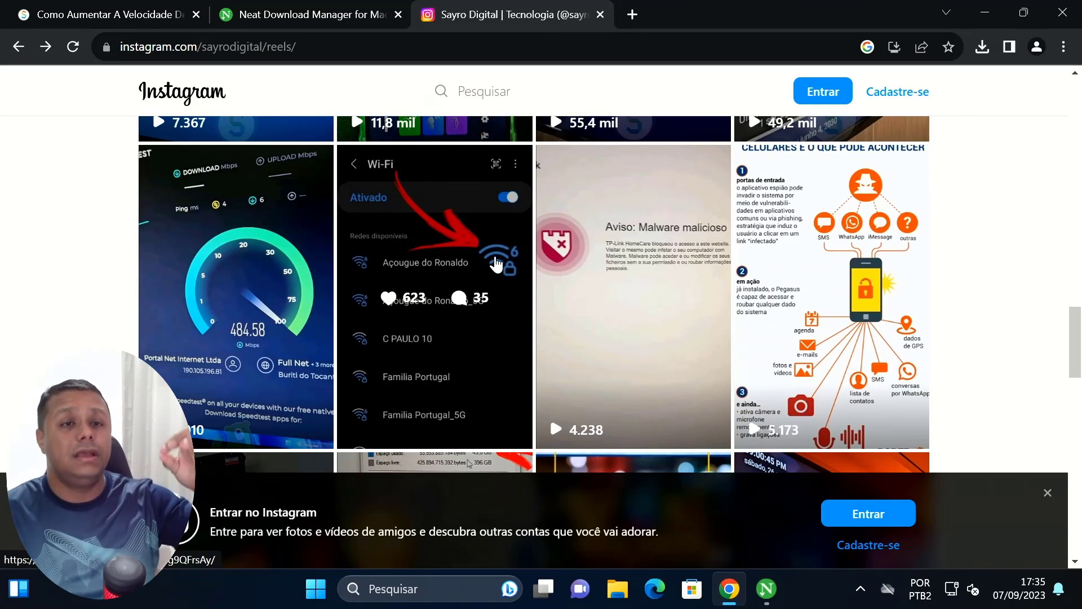
pyautogui.scroll(15, 517, 312)
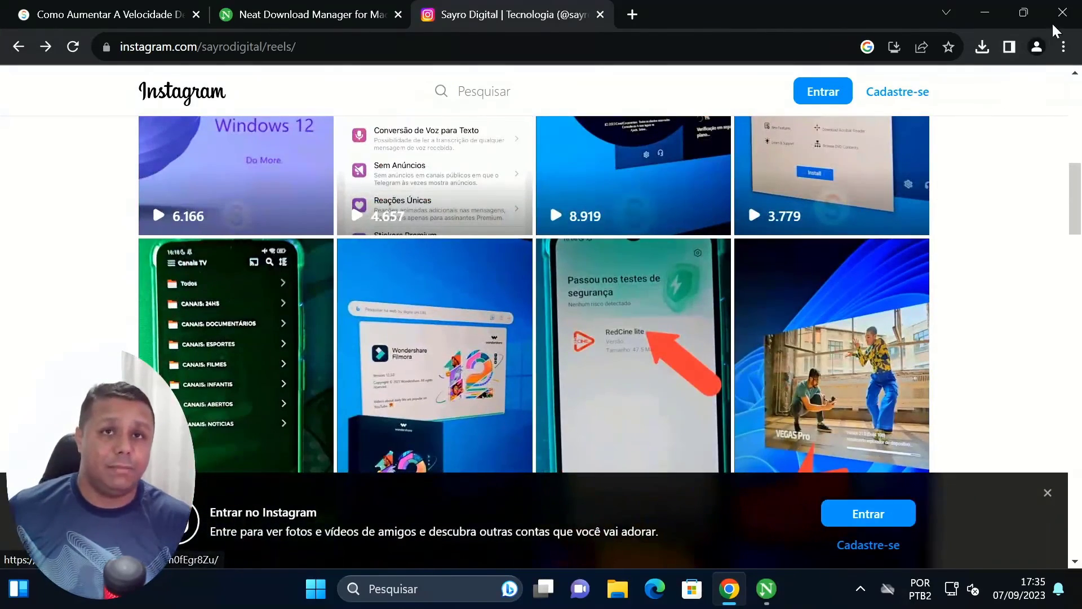
pyautogui.click(1062, 13)
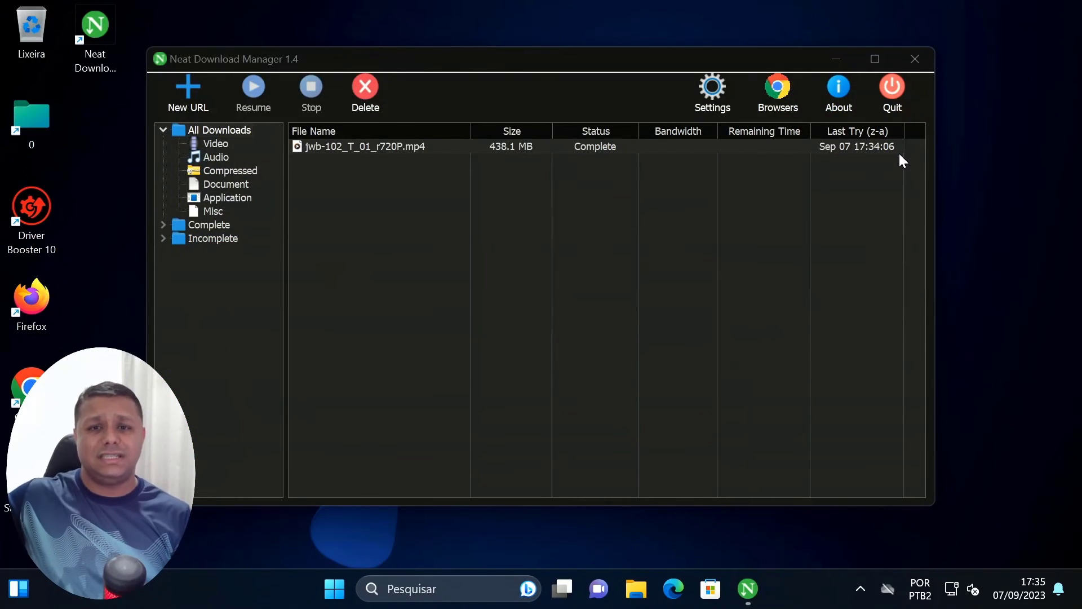